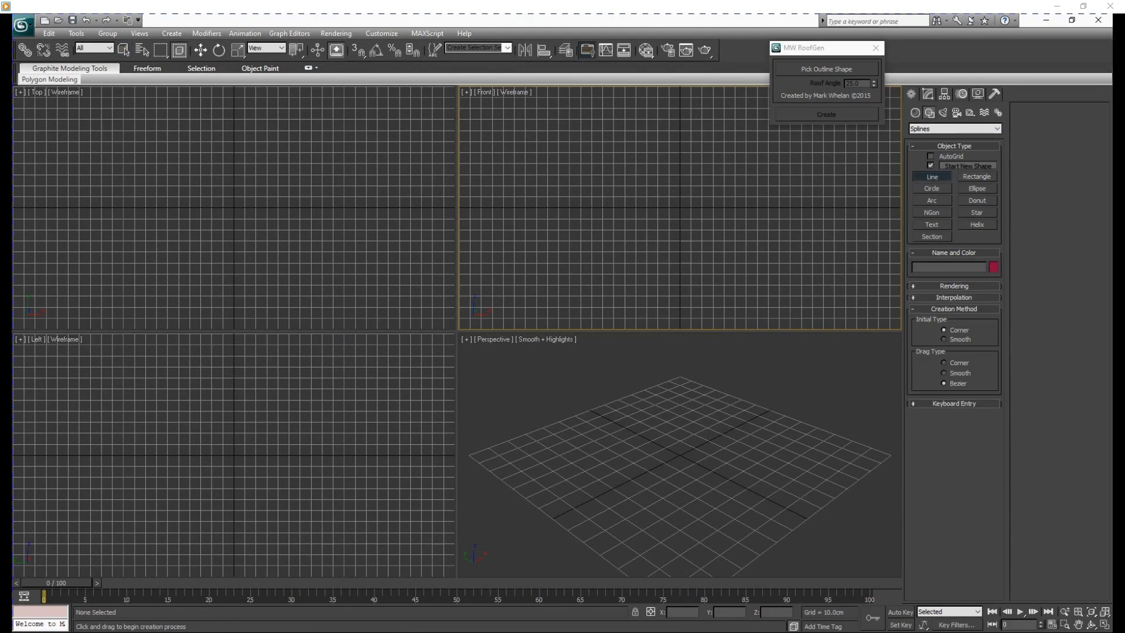
# Draw a closed L-shaped line in the Top view, with the upper edge about 230 cm and the left edge about 204 cm long.
pyautogui.hotkey('alt', 'w')
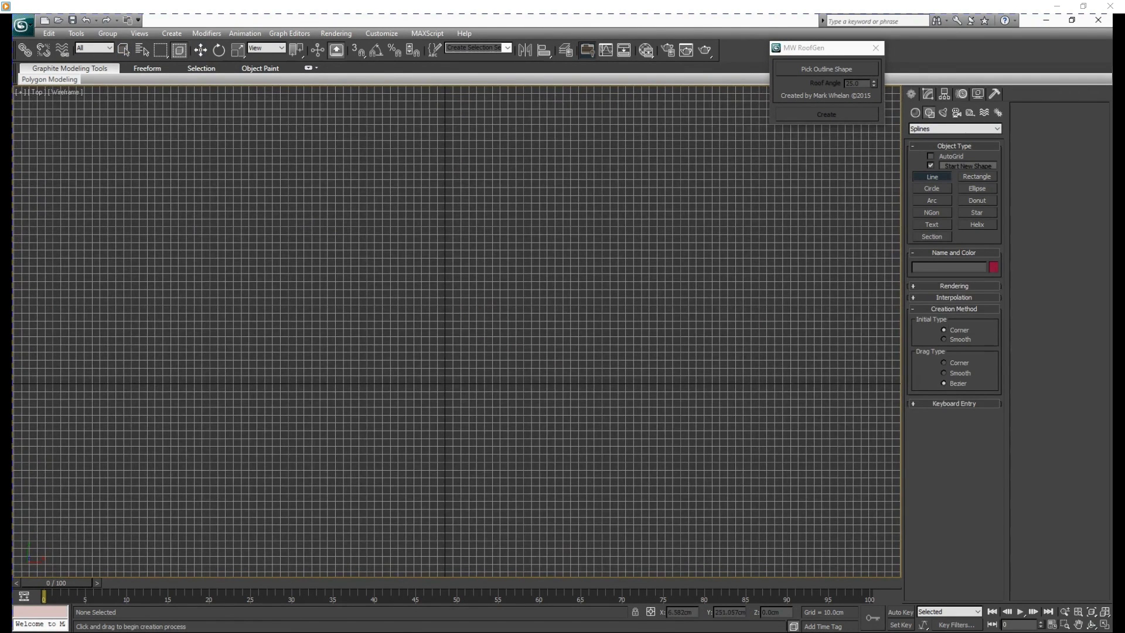
pyautogui.click(446, 181)
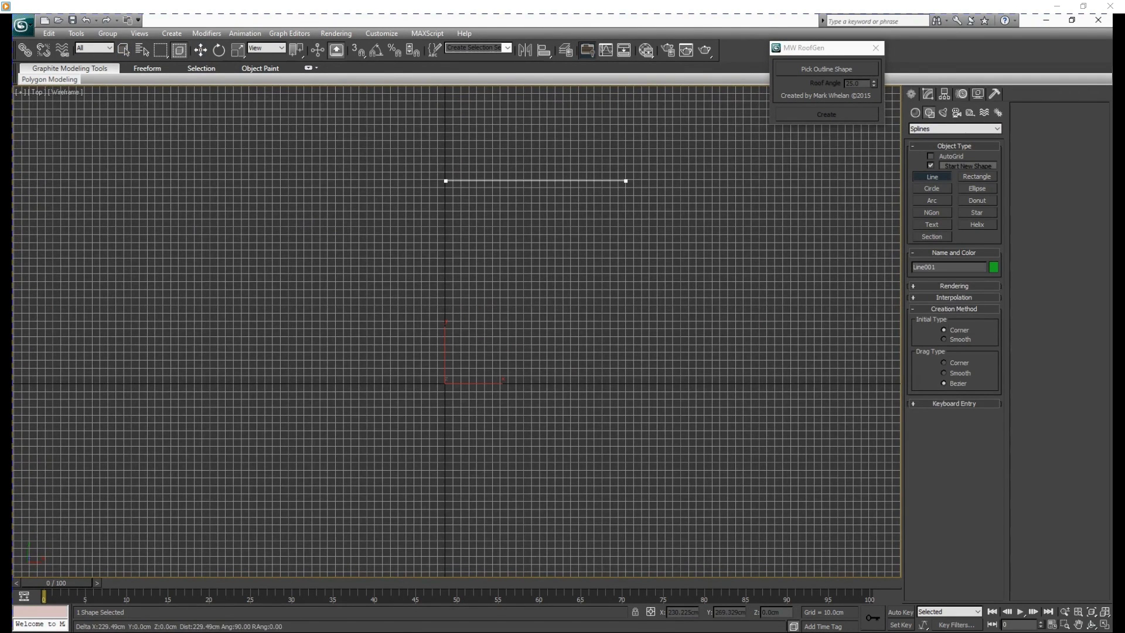
pyautogui.click(627, 181)
pyautogui.click(627, 520)
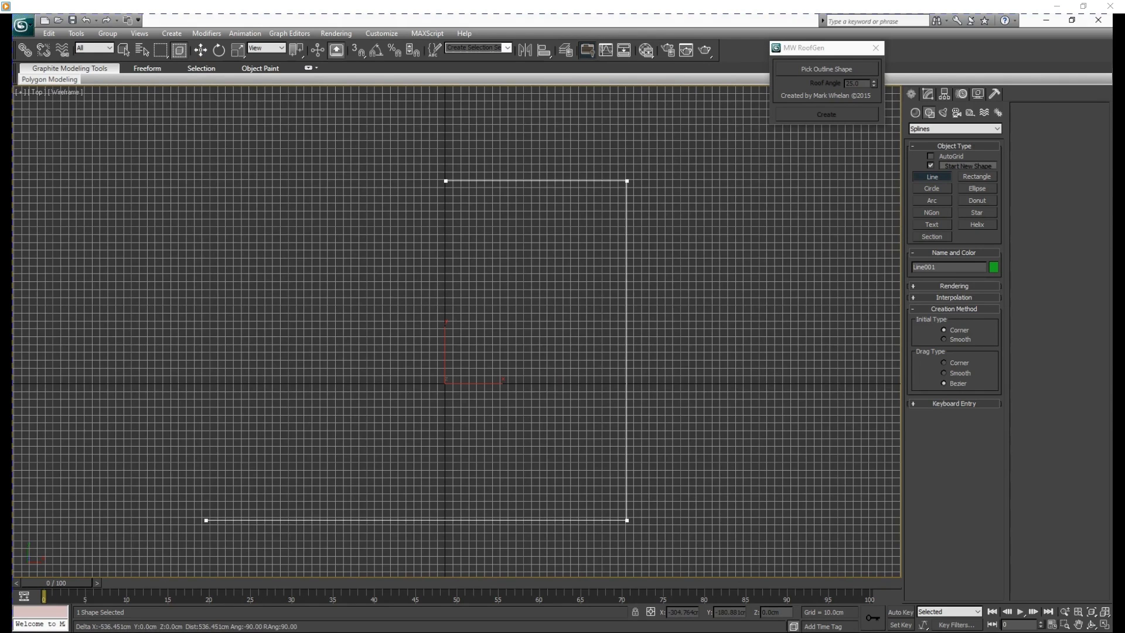
pyautogui.click(236, 520)
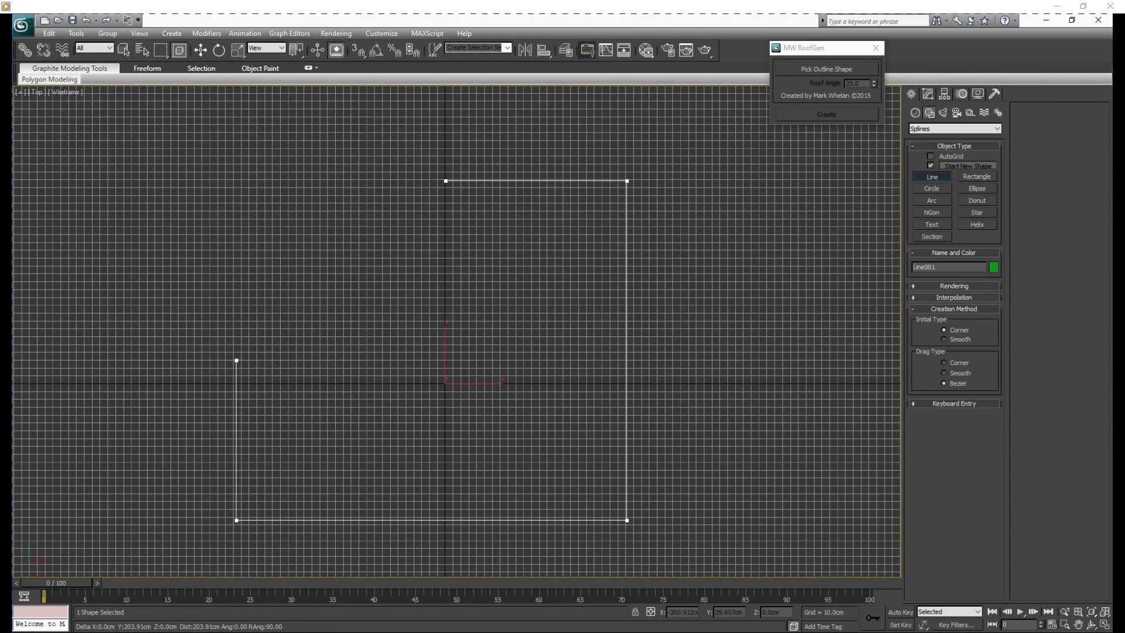
pyautogui.click(236, 360)
pyautogui.click(446, 359)
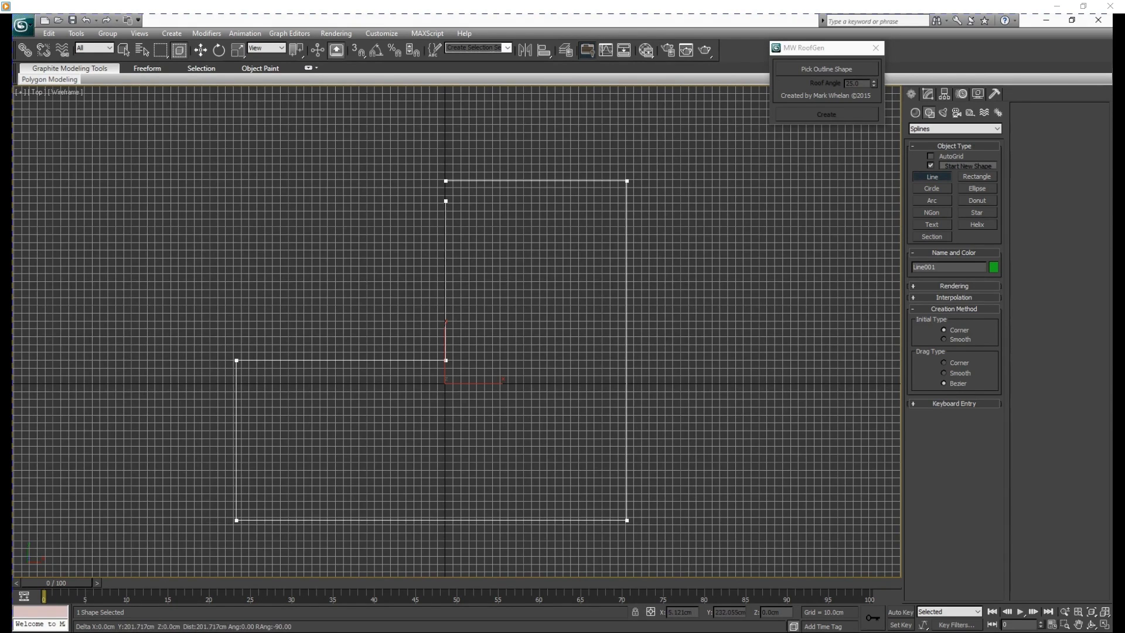
pyautogui.click(446, 181)
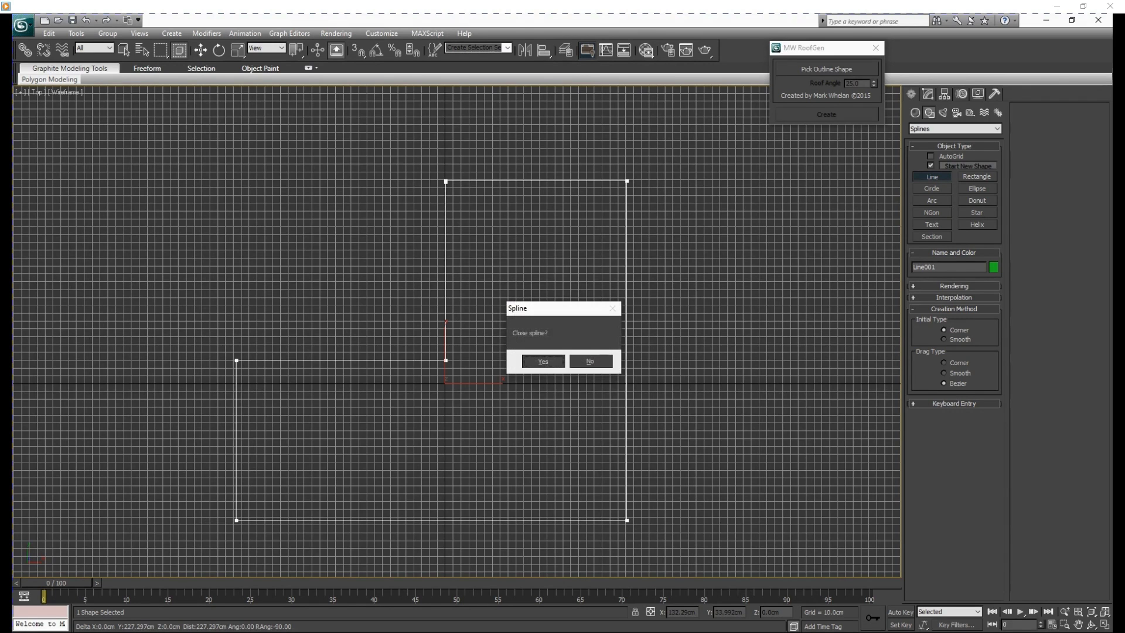
pyautogui.click(543, 361)
pyautogui.click(201, 50)
# Pick the L-shaped line in the Perspective view as the RoofGen outline shape.
pyautogui.hotkey('alt', 'w')
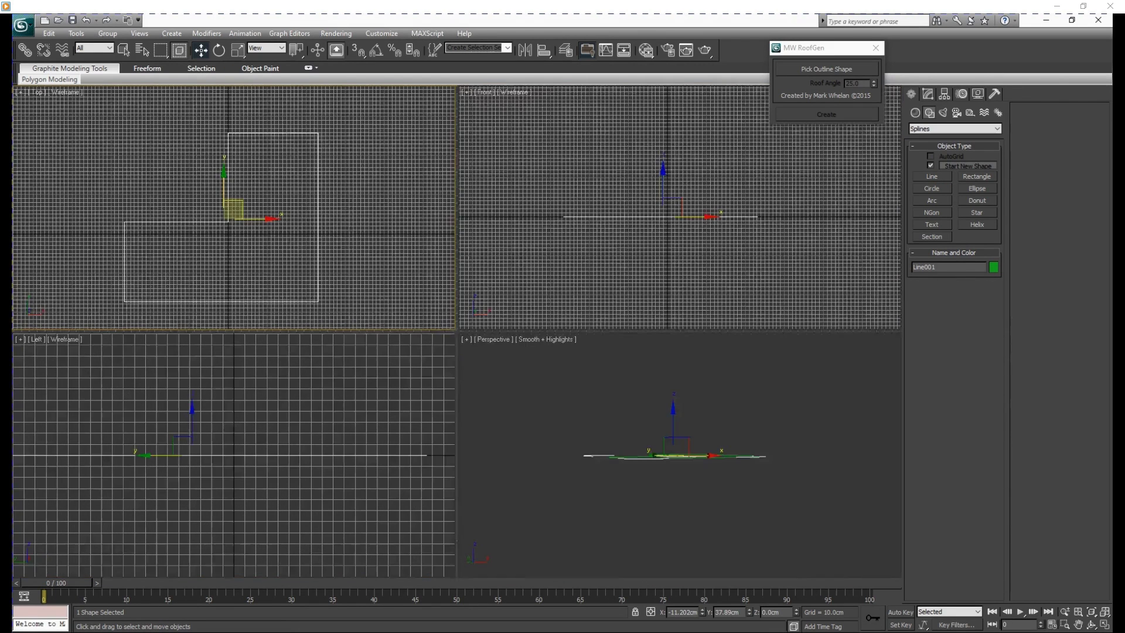
pyautogui.rightClick(528, 398)
pyautogui.hotkey('alt', 'w')
pyautogui.keyDown('alt'); pyautogui.moveTo(492, 363); pyautogui.dragTo(528, 389, button='middle'); pyautogui.keyUp('alt')
pyautogui.moveTo(492, 354)
pyautogui.mouseDown()
pyautogui.moveTo(457, 374)
pyautogui.moveTo(505, 348)
pyautogui.mouseUp()
pyautogui.scroll(5, 455, 372)
pyautogui.moveTo(489, 347); pyautogui.dragTo(455, 322, button='middle')
pyautogui.moveTo(496, 332); pyautogui.dragTo(500, 335)
pyautogui.press('w')
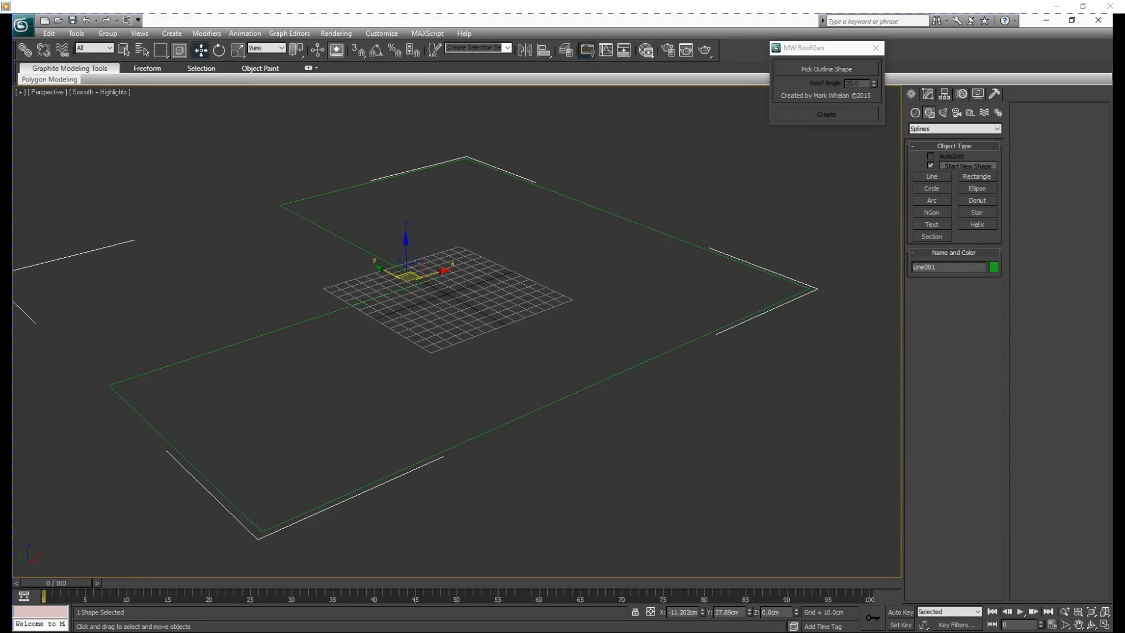
pyautogui.click(827, 69)
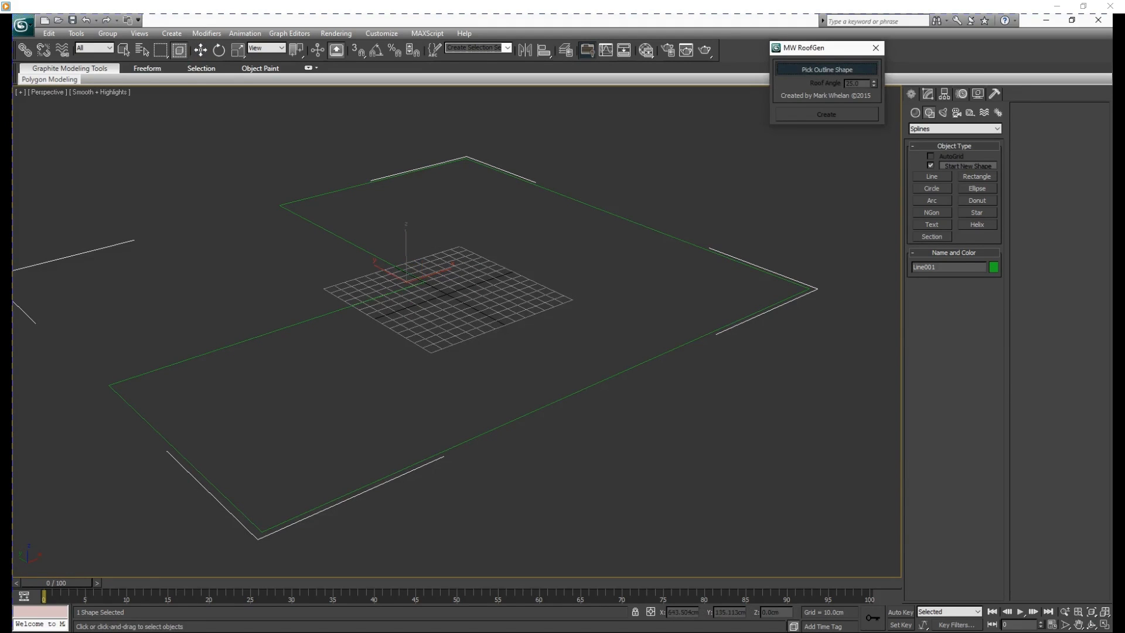
pyautogui.click(653, 366)
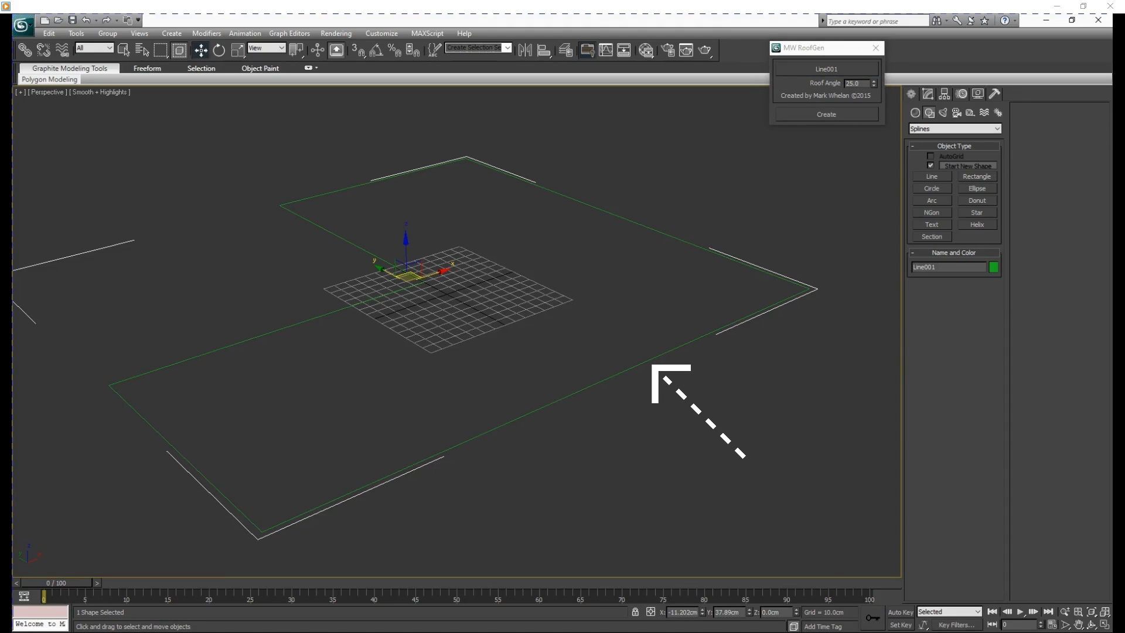
# Set the roof angle to 30 and generate the roof geometry from the picked outline.
pyautogui.doubleClick(855, 84)
pyautogui.write('30')
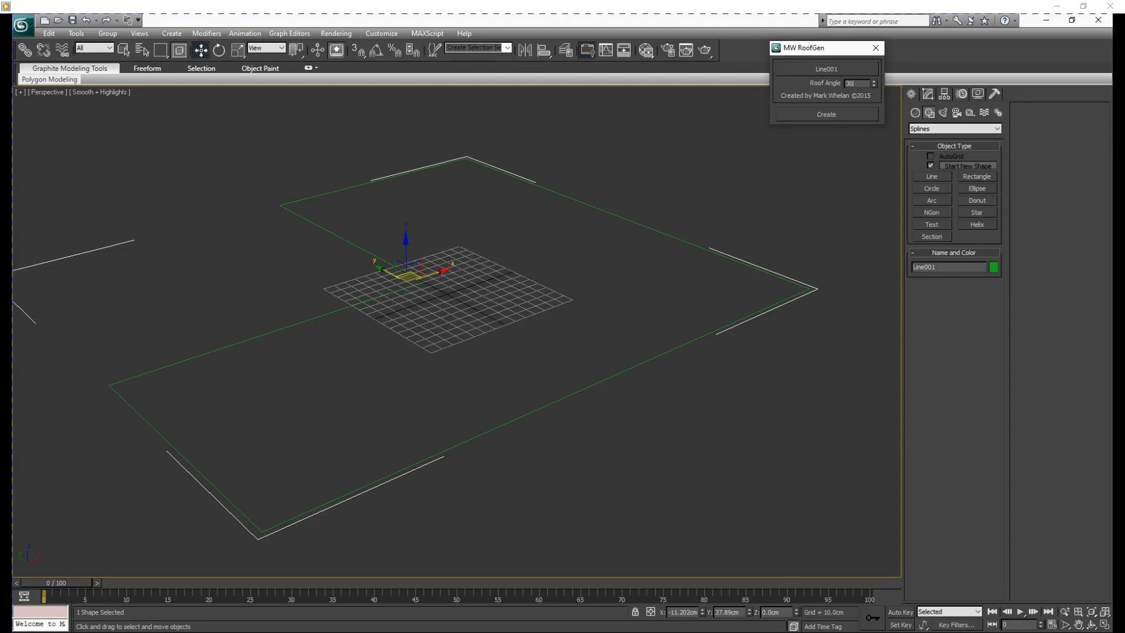
pyautogui.press('Return')
pyautogui.click(825, 114)
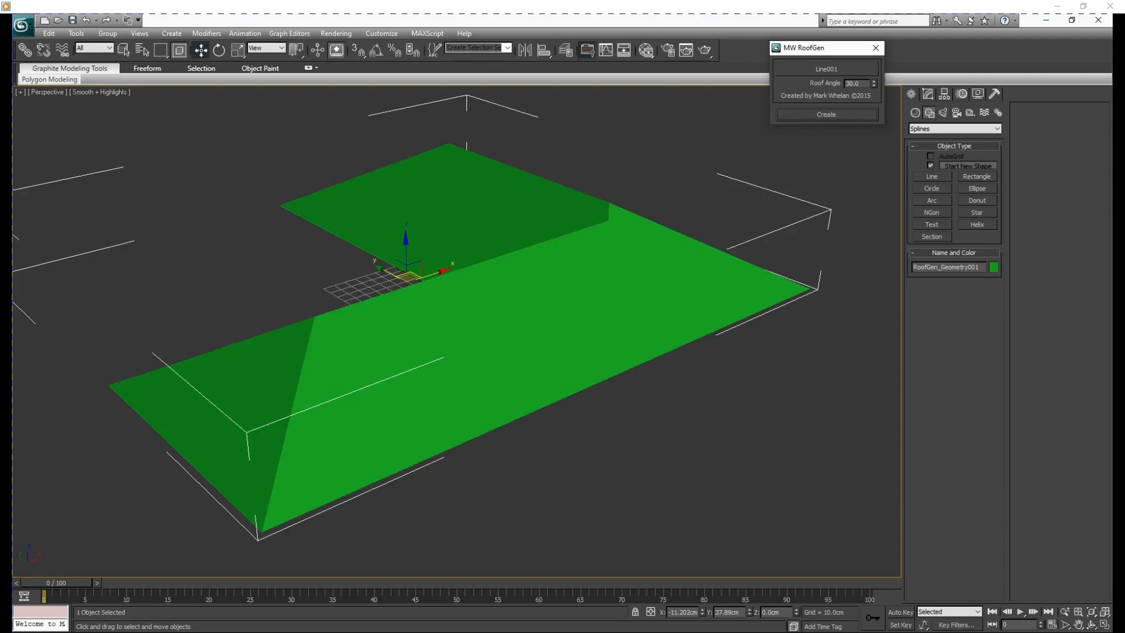
# Add an Edit Poly modifier to the generated roof geometry.
pyautogui.keyDown('alt'); pyautogui.moveTo(386, 351); pyautogui.dragTo(598, 378, button='middle'); pyautogui.keyUp('alt')
pyautogui.moveTo(597, 378); pyautogui.dragTo(632, 354)
pyautogui.moveTo(293, 357); pyautogui.dragTo(317, 357)
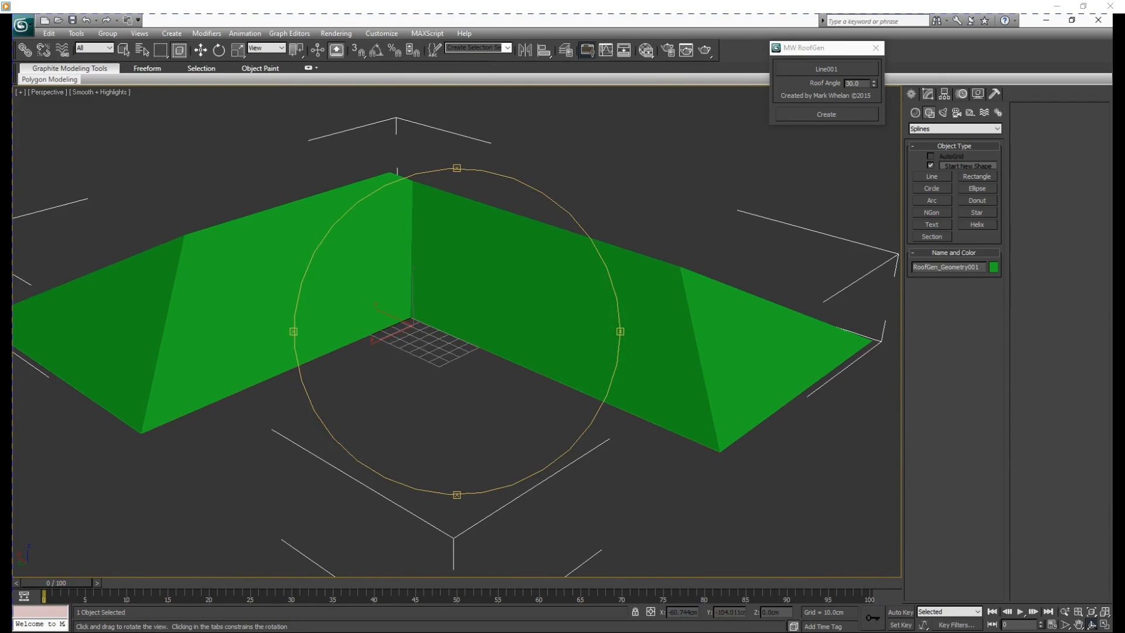
pyautogui.press('w')
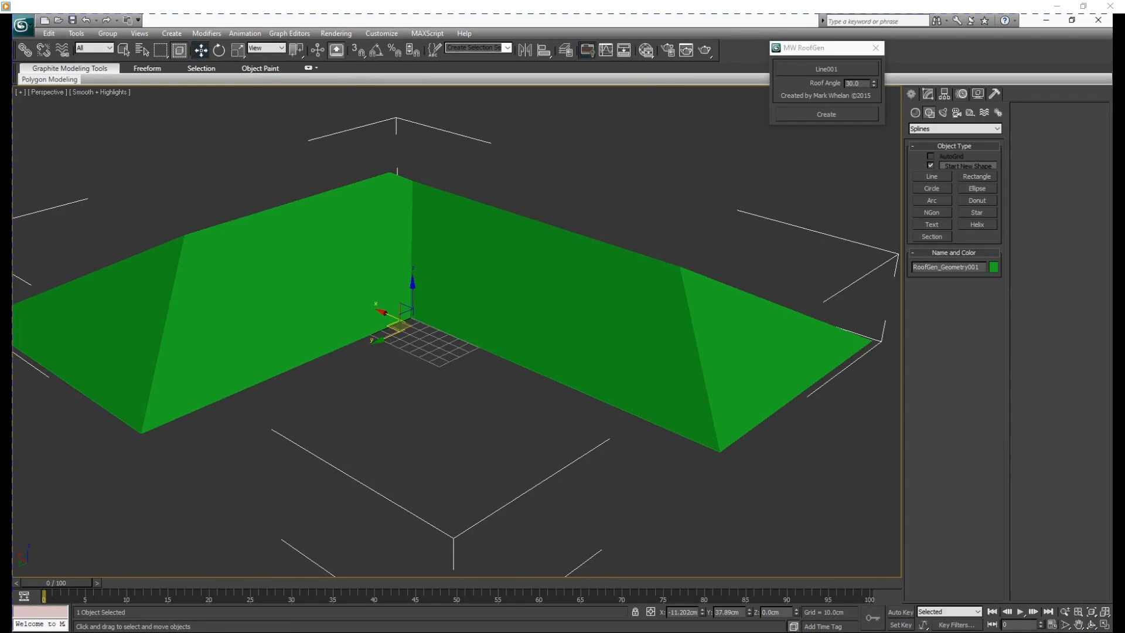
pyautogui.click(928, 95)
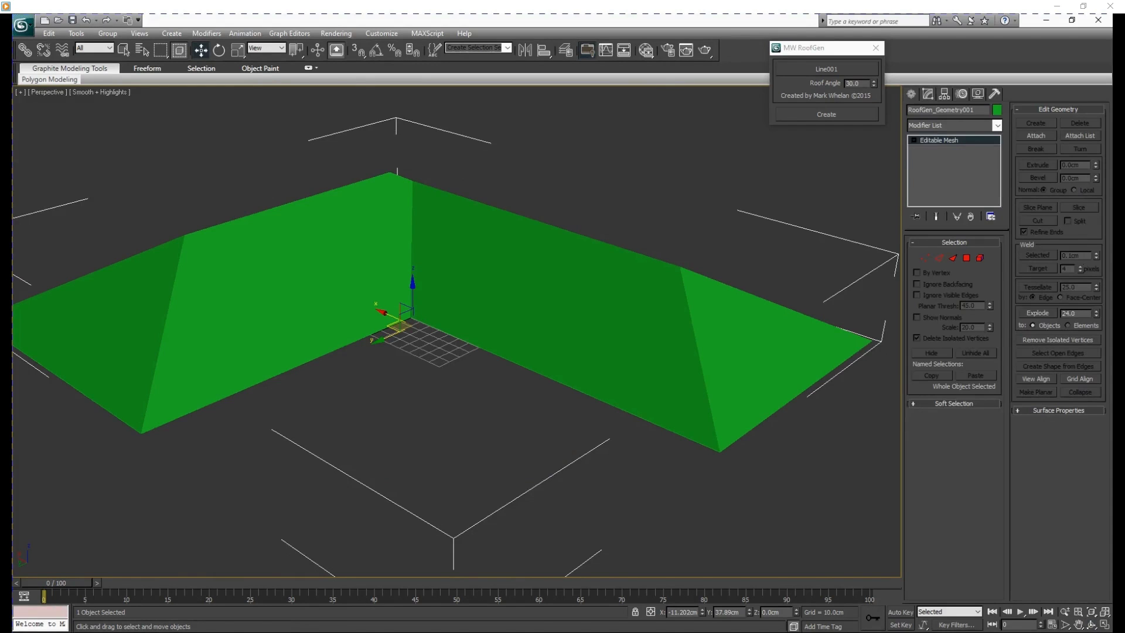
pyautogui.click(997, 125)
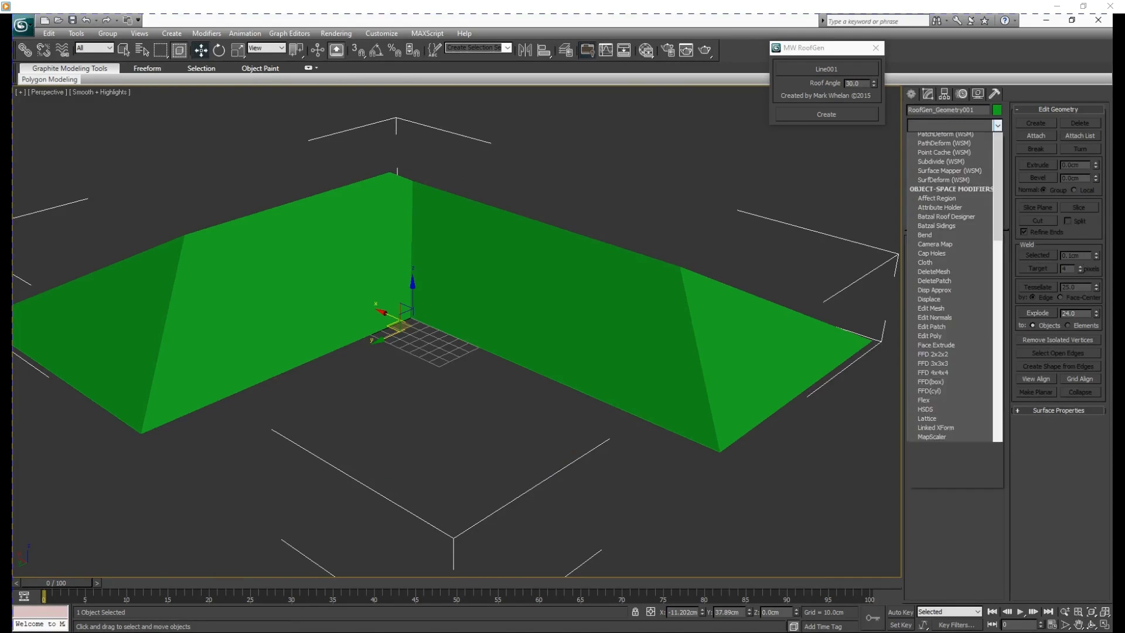
pyautogui.press('e')
pyautogui.click(930, 165)
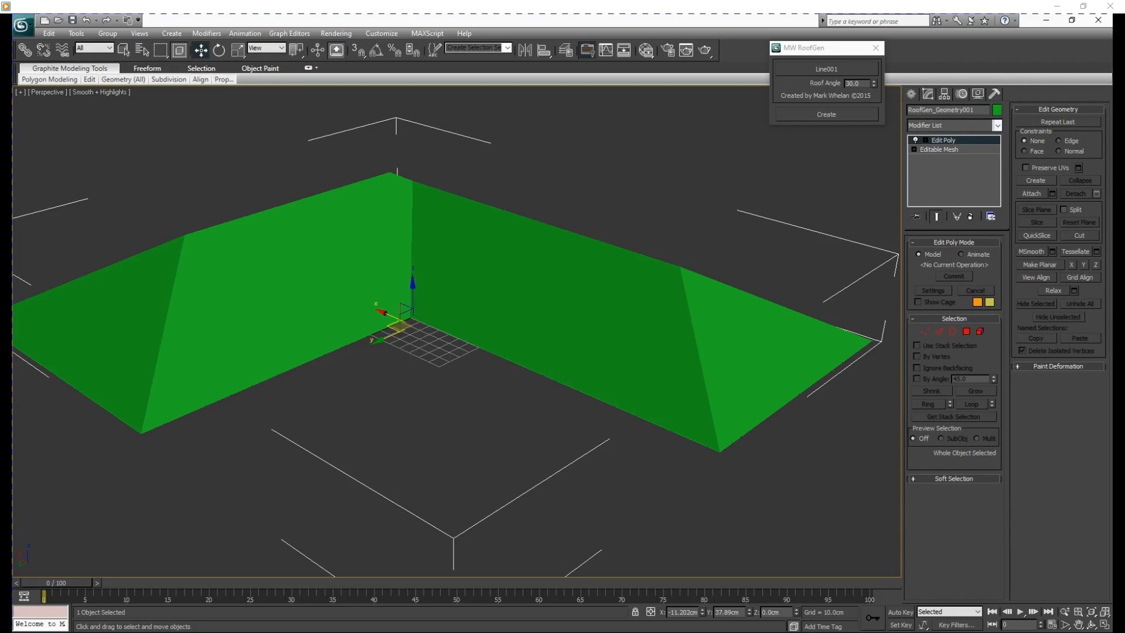
# Add the Batzal Roof Designer modifier above Edit Poly and reinitialize it to the roof shape from the stack.
pyautogui.click(997, 125)
pyautogui.press('b')
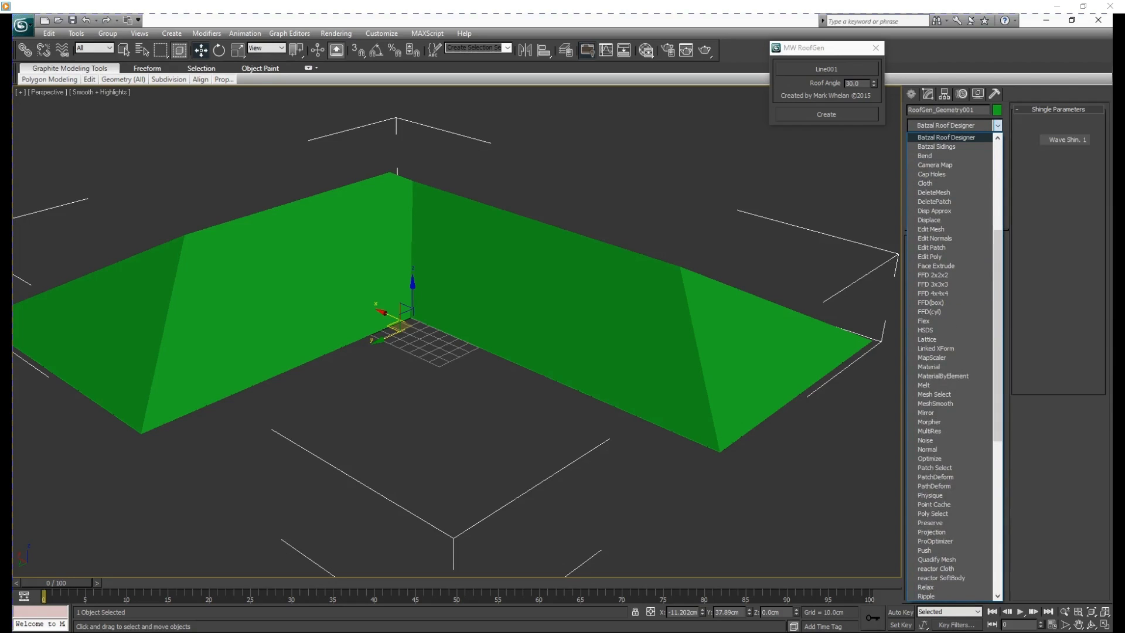
pyautogui.press('Return')
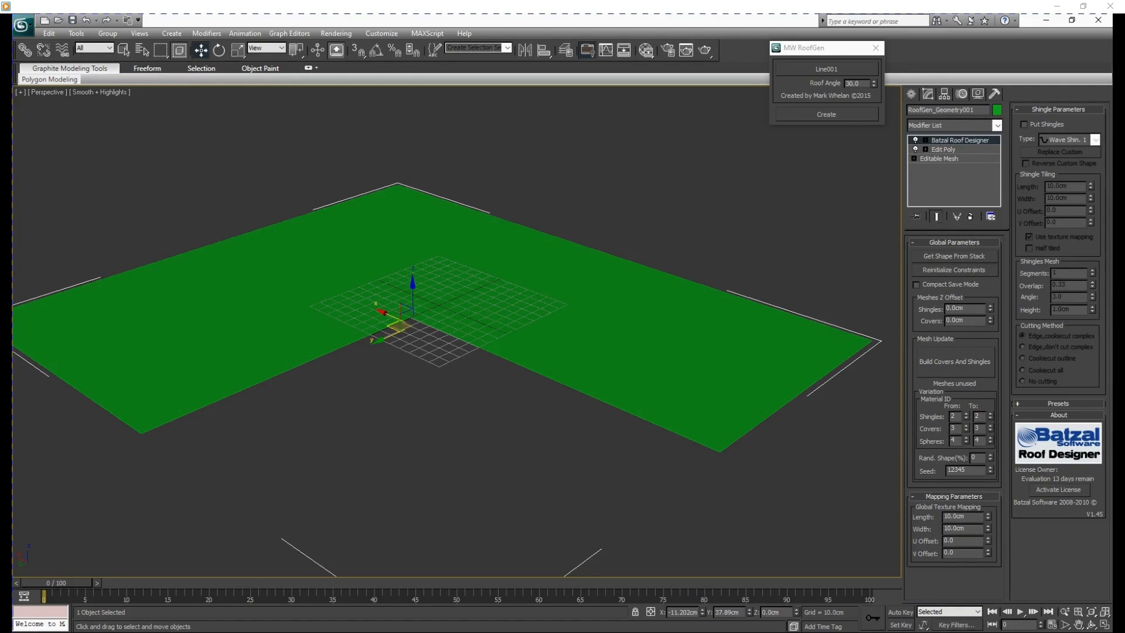
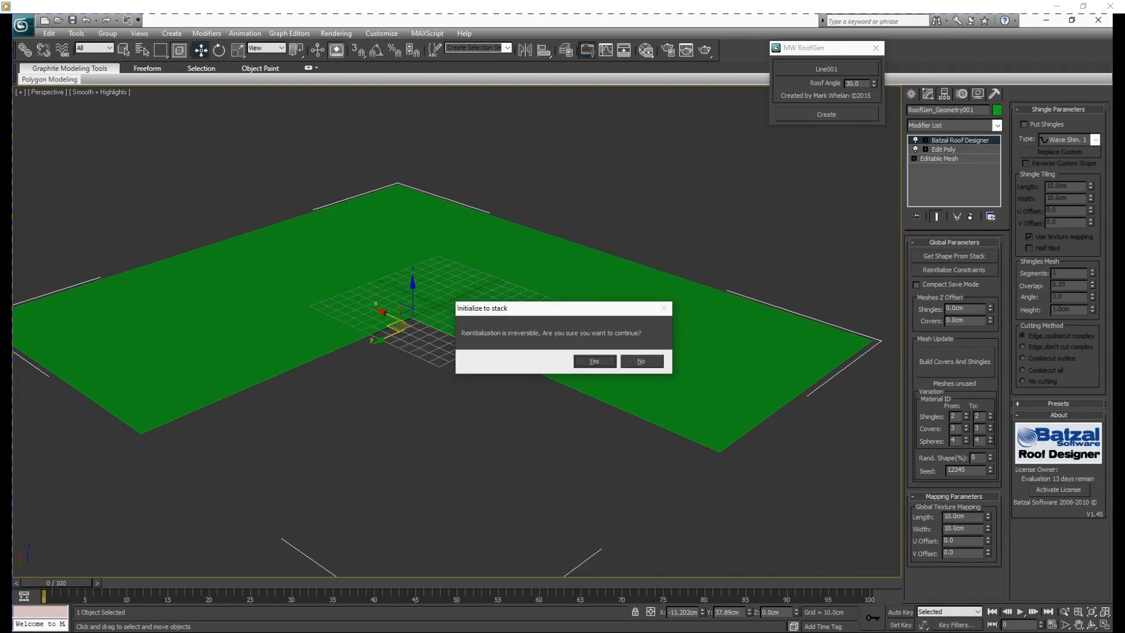
pyautogui.moveTo(563, 308); pyautogui.dragTo(519, 333)
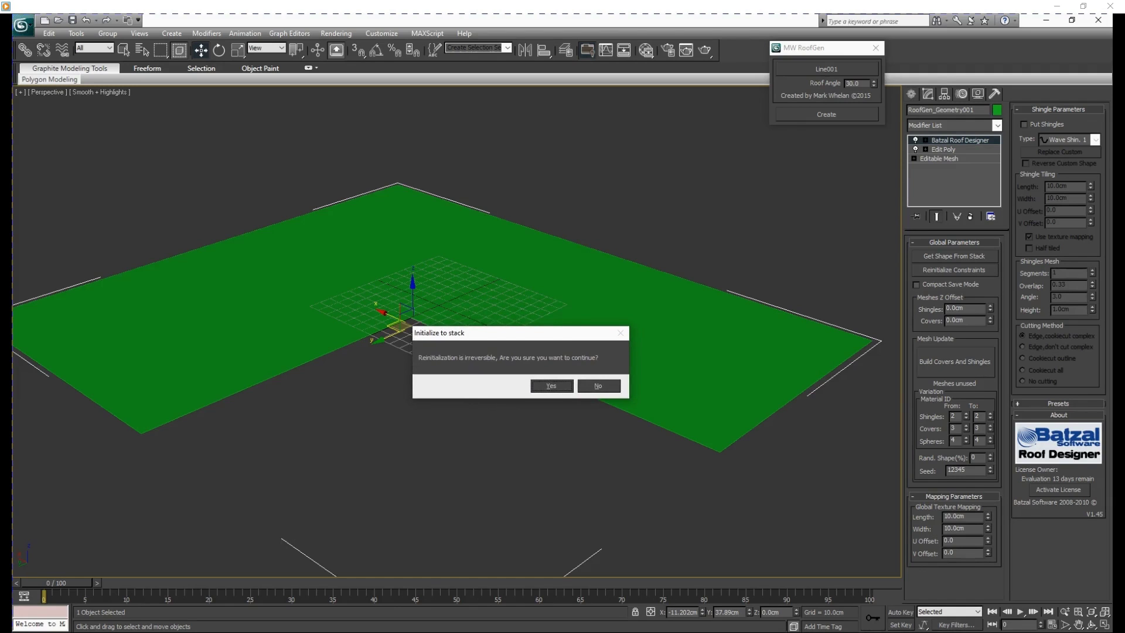
pyautogui.click(551, 386)
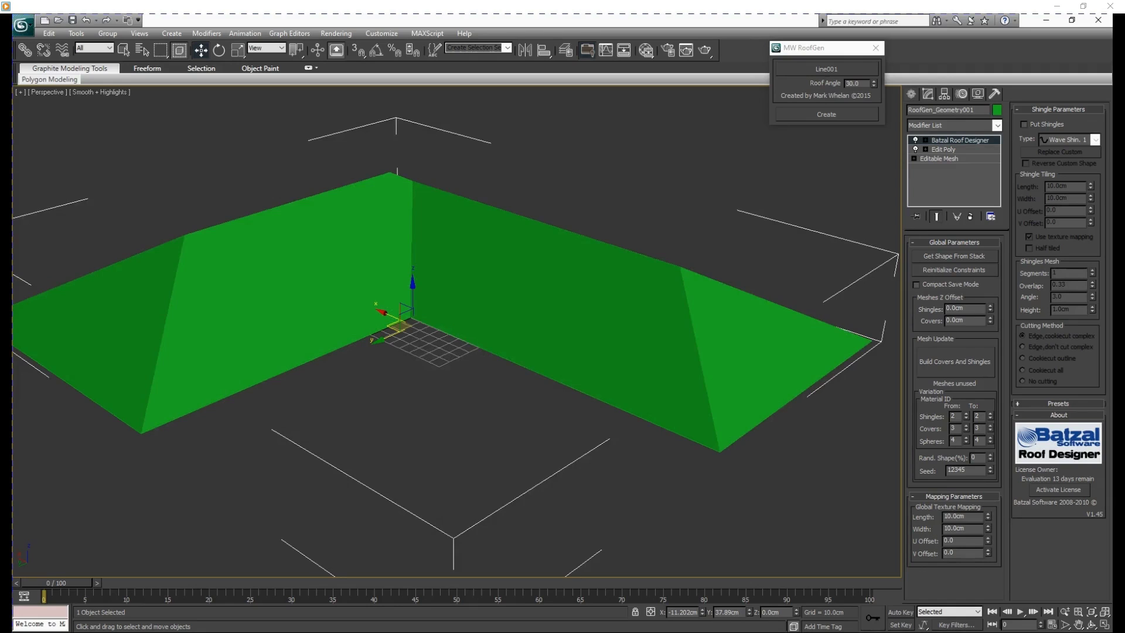
# Enable shingles of type Arc Shin. 1 on the roof and build the covers and shingles.
pyautogui.moveTo(458, 331); pyautogui.dragTo(473, 326, button='middle')
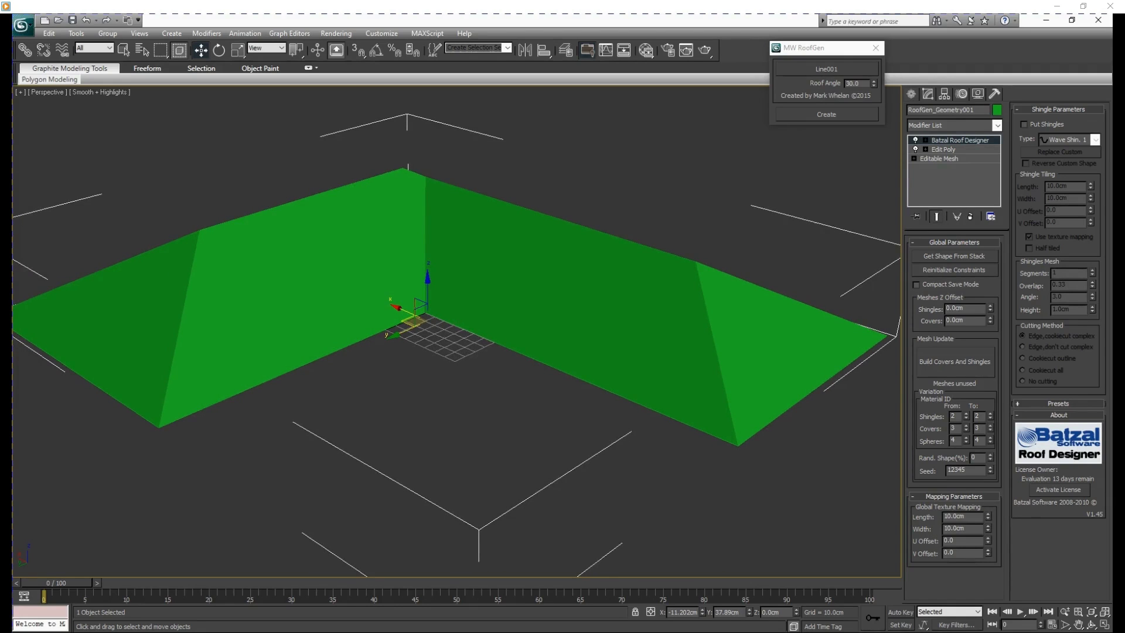
pyautogui.moveTo(457, 332); pyautogui.dragTo(491, 323, button='middle')
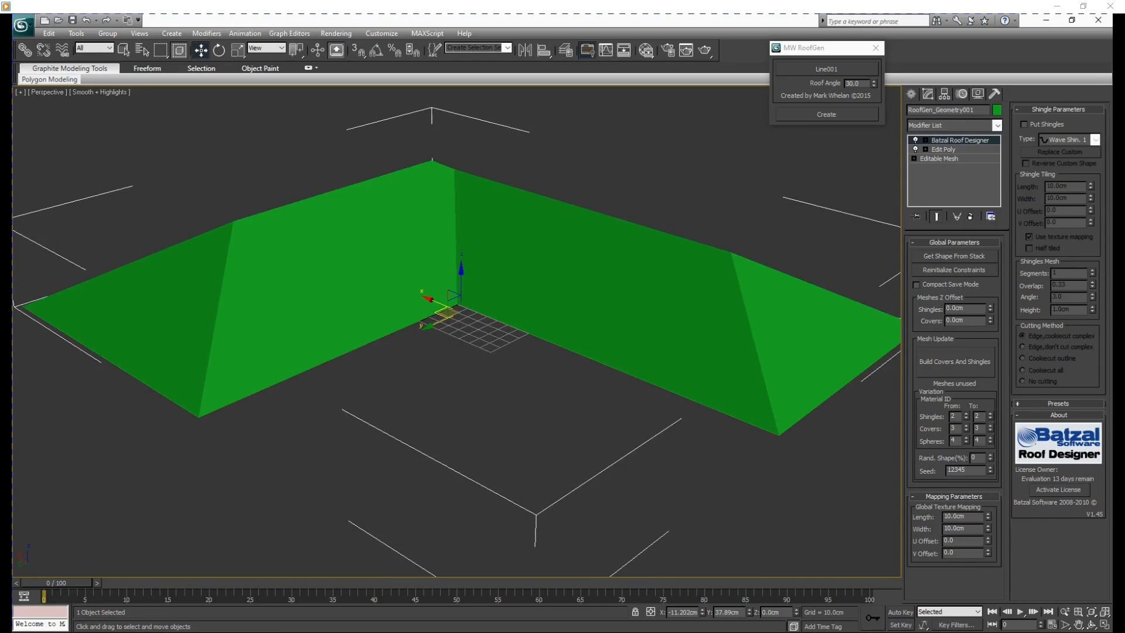
pyautogui.click(1025, 124)
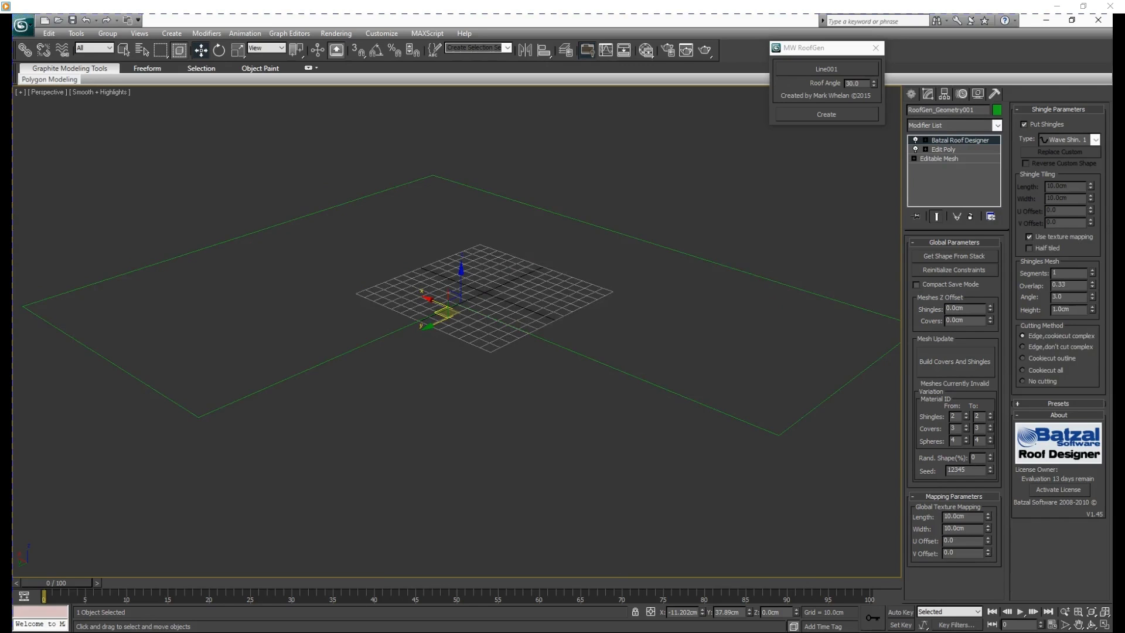
pyautogui.click(1096, 139)
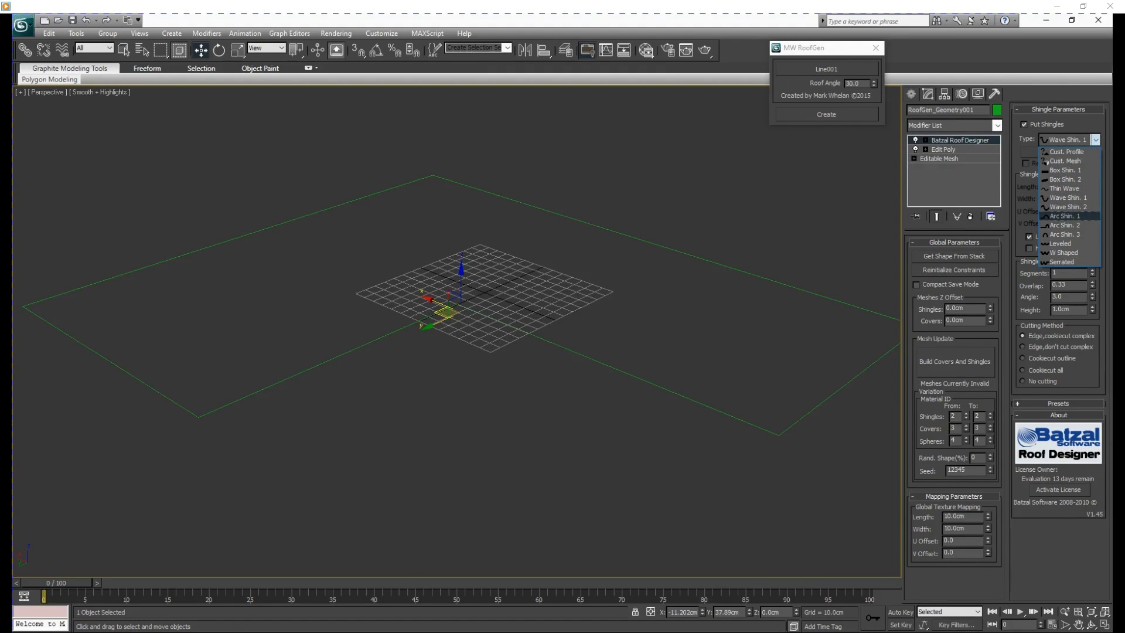
pyautogui.click(1064, 215)
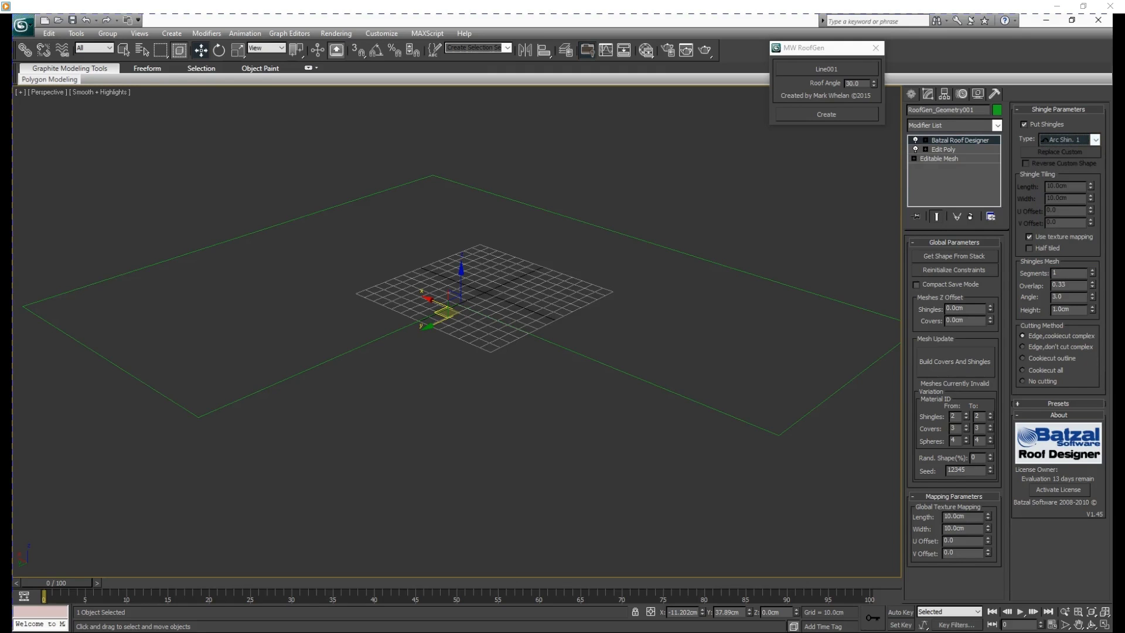
pyautogui.click(955, 362)
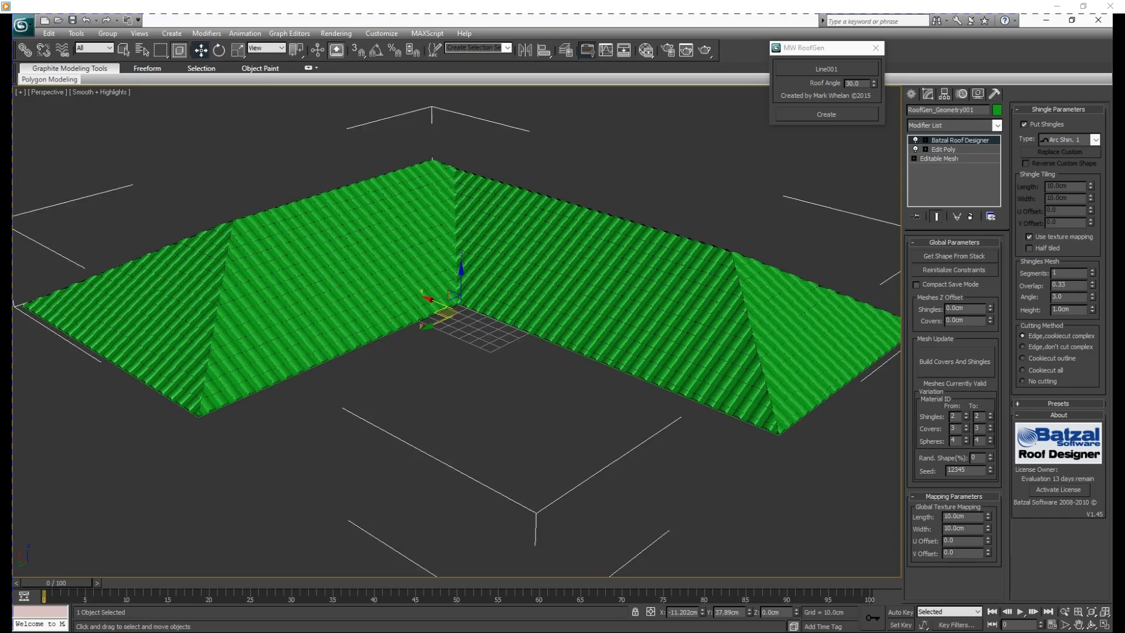
# Set the global texture mapping length and width to 5 cm and rebuild the roof's shingles.
pyautogui.moveTo(458, 328); pyautogui.dragTo(432, 319, button='middle')
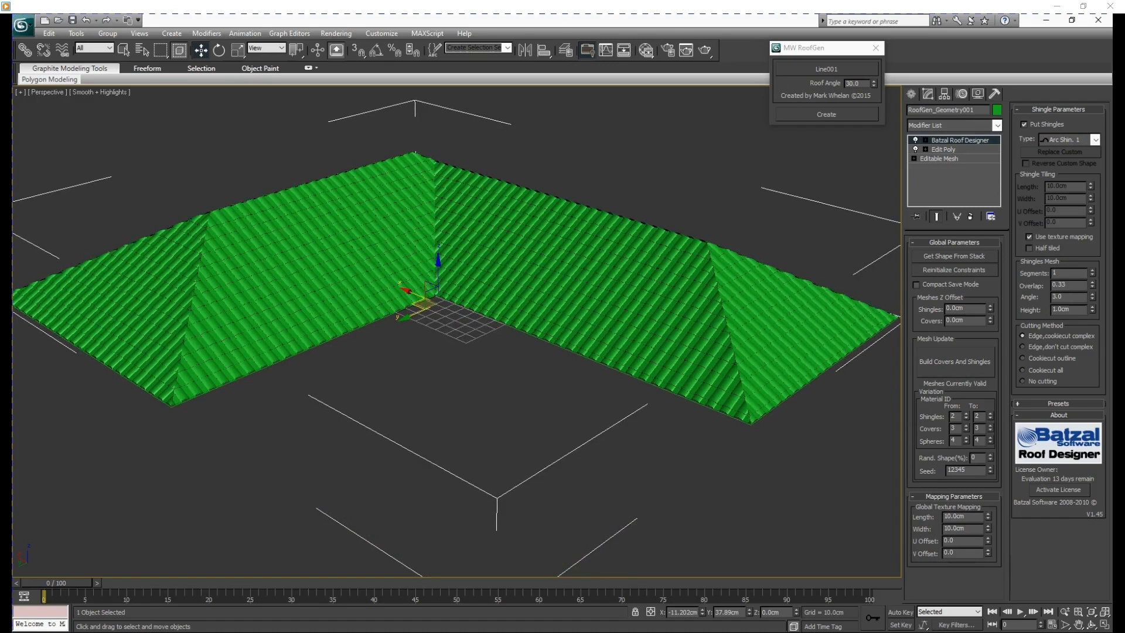
pyautogui.keyDown('alt'); pyautogui.moveTo(257, 340); pyautogui.dragTo(299, 329, button='middle'); pyautogui.keyUp('alt')
pyautogui.scroll(3, 299, 328)
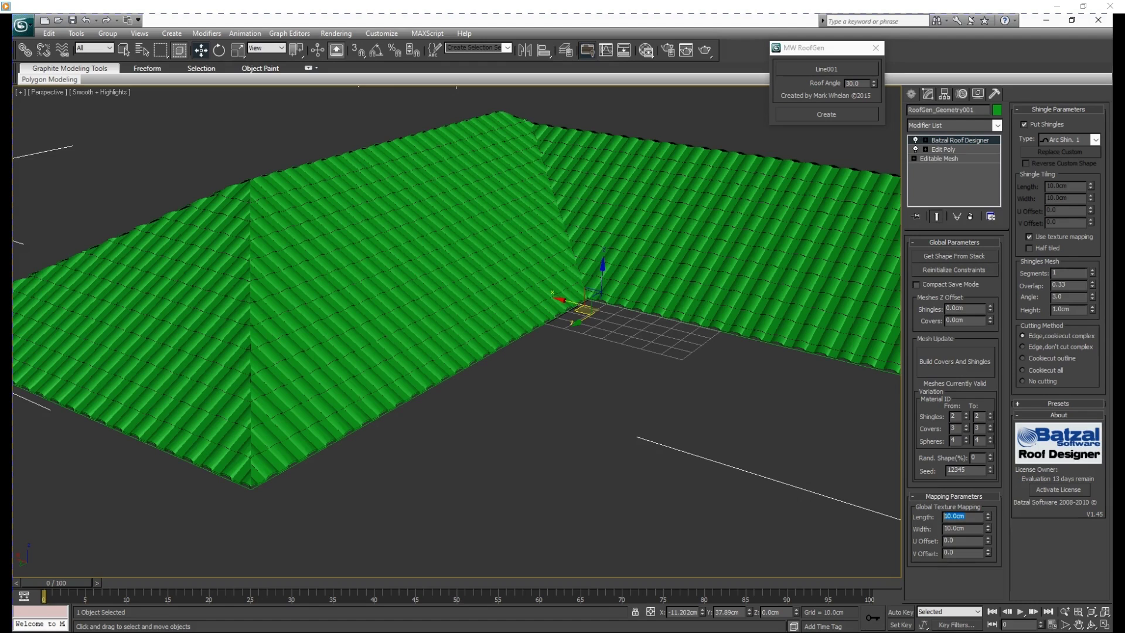
pyautogui.write('5')
pyautogui.press('Return')
pyautogui.press('Tab')
pyautogui.write('5')
pyautogui.press('Return')
pyautogui.click(932, 371)
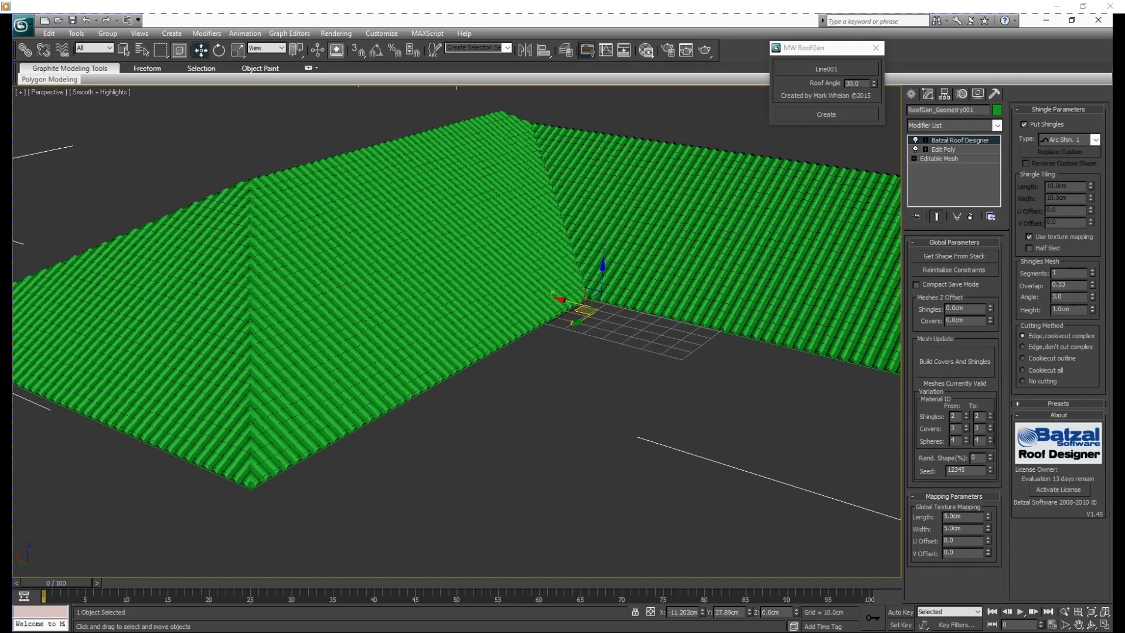
# Examine the shingle layout along the roof's hips and valley, and leave the roof modifier's Edge level.
pyautogui.moveTo(445, 328); pyautogui.dragTo(519, 309, button='middle')
pyautogui.hotkey('ctrl', 'r')
pyautogui.moveTo(410, 351)
pyautogui.mouseDown()
pyautogui.moveTo(522, 310)
pyautogui.moveTo(422, 369)
pyautogui.mouseUp()
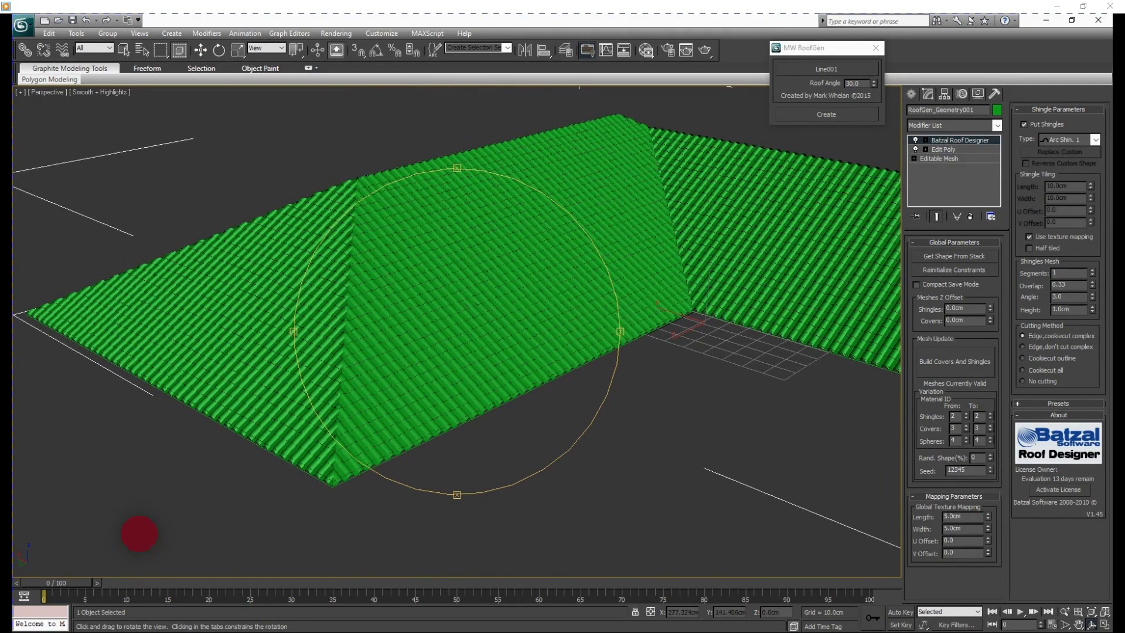
pyautogui.press('w')
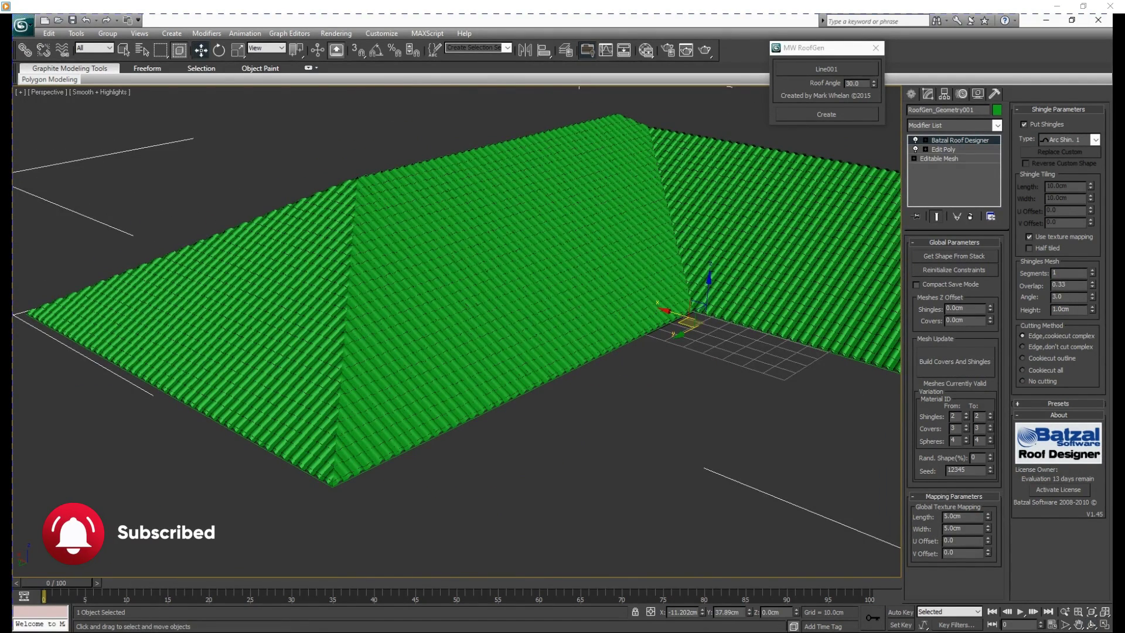
pyautogui.scroll(-6, 458, 302)
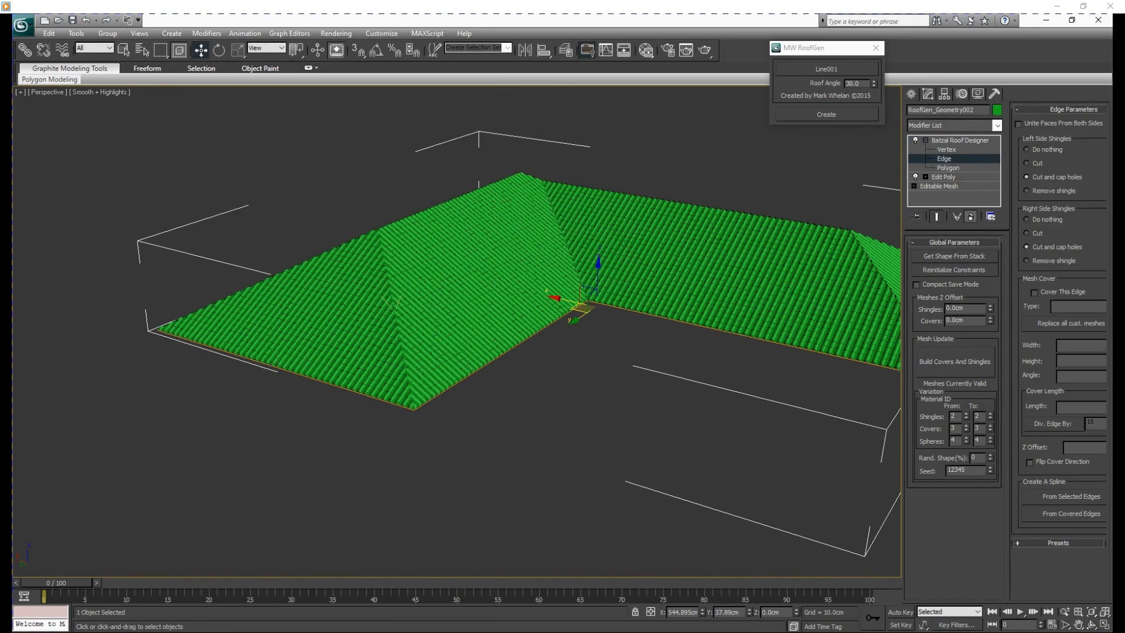
pyautogui.click(971, 216)
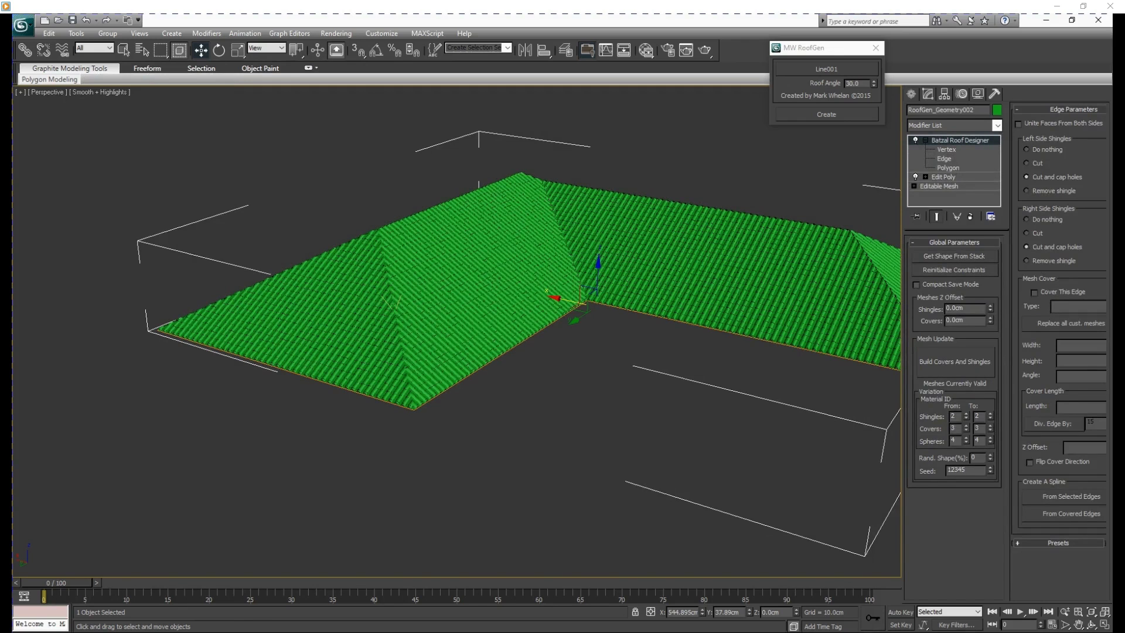
# Replace the Batzal Roof Designer modifier with a new one above Edit Poly and reinitialize it to the roof shape from the stack.
pyautogui.click(925, 140)
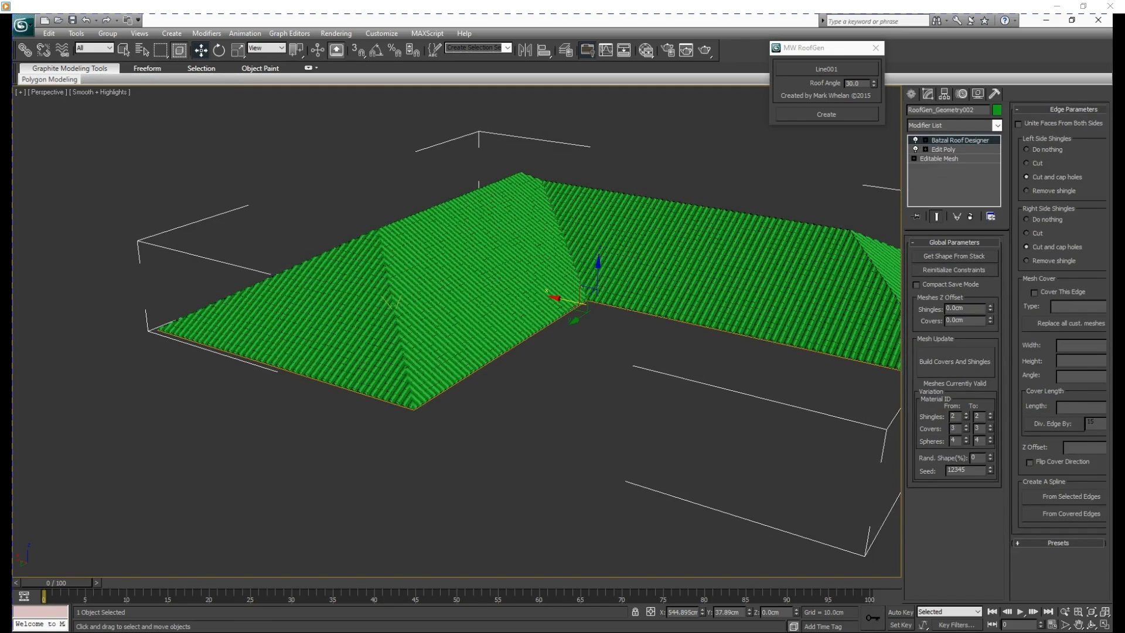
pyautogui.click(971, 217)
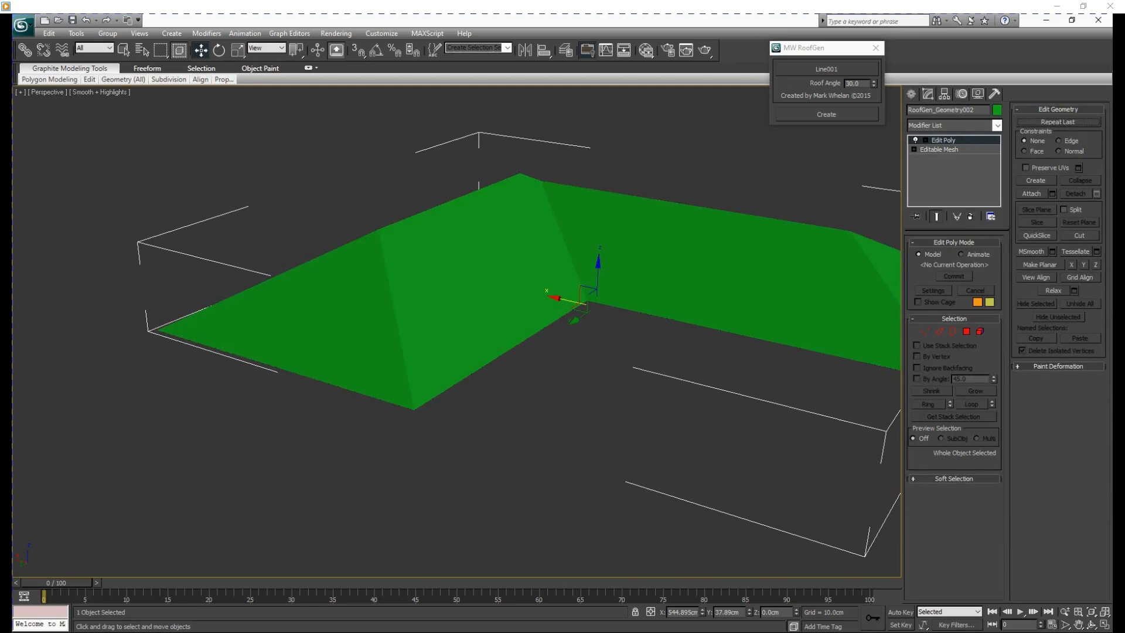
pyautogui.click(997, 125)
pyautogui.press('b')
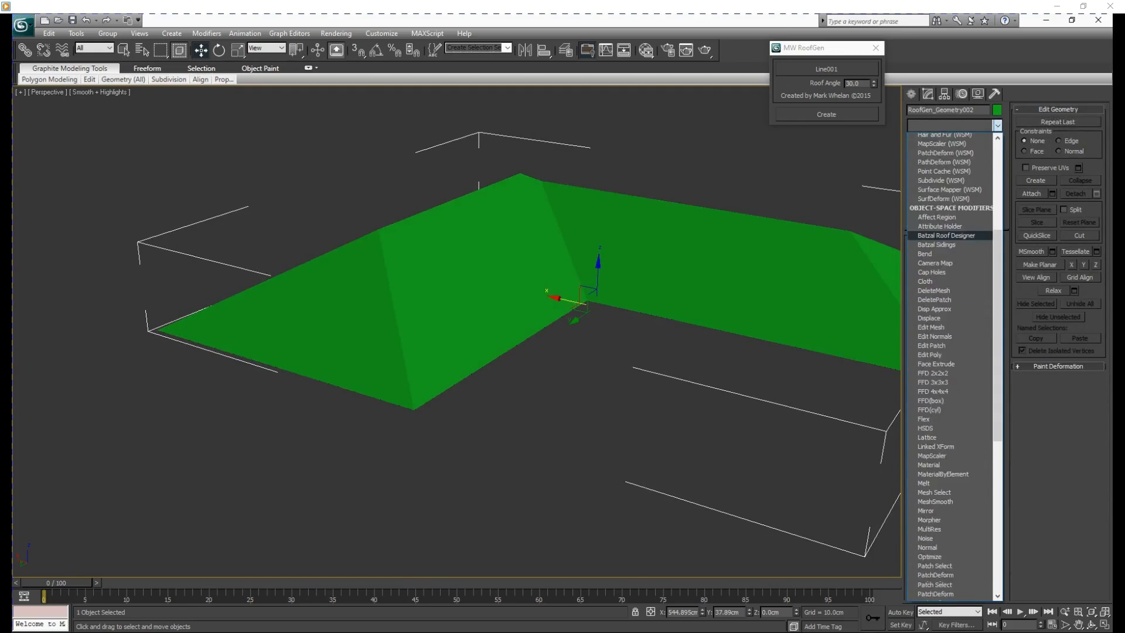
pyautogui.click(955, 137)
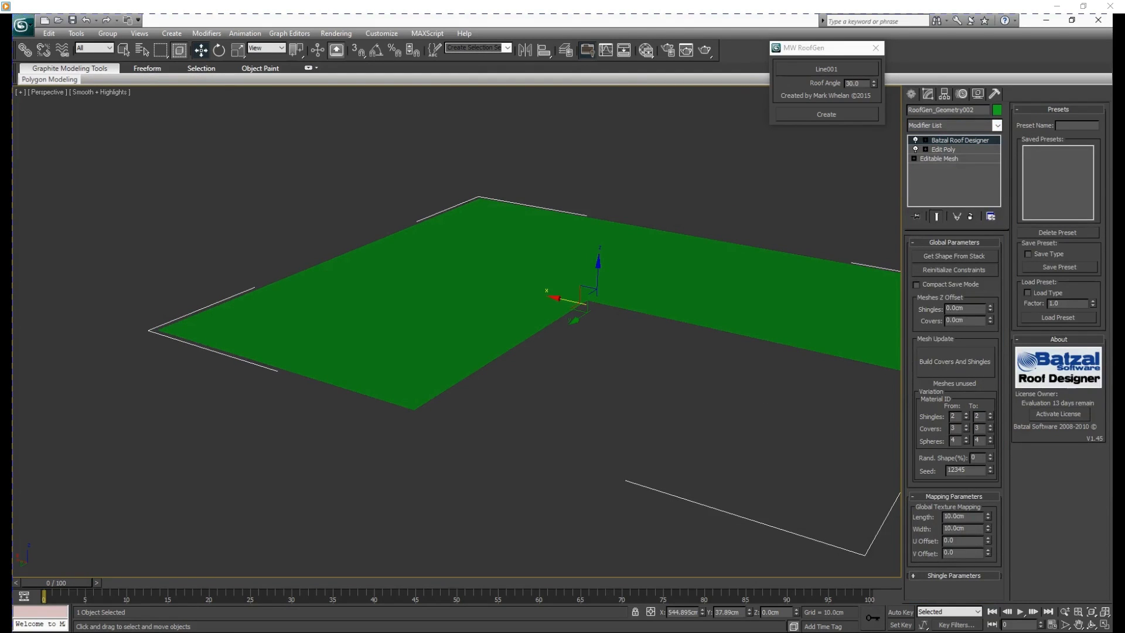
pyautogui.click(954, 256)
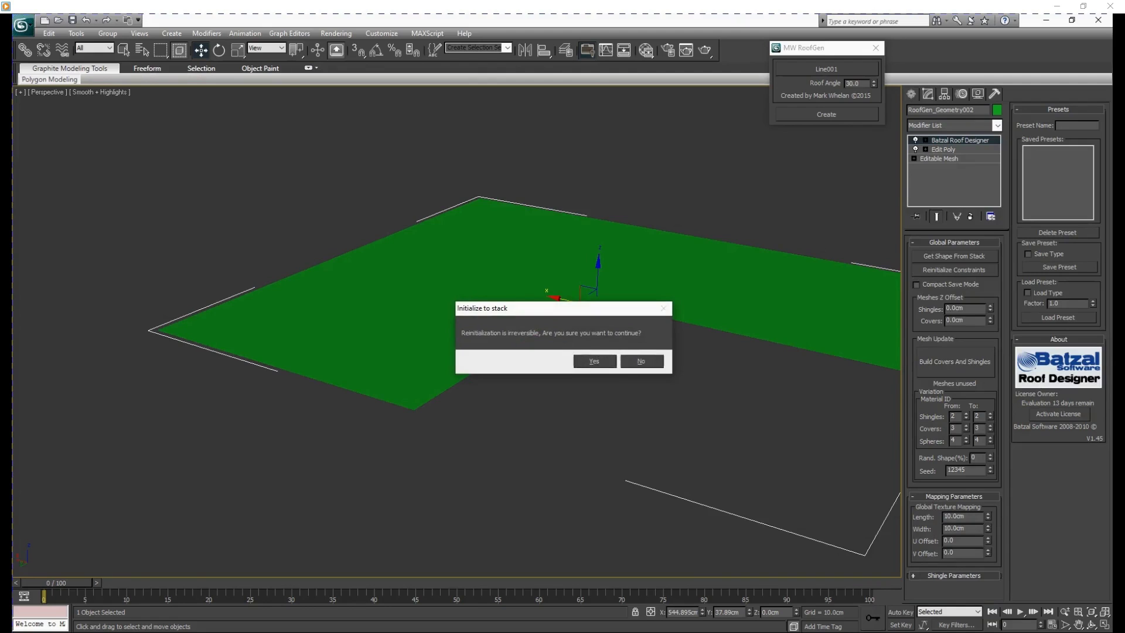
pyautogui.click(593, 360)
pyautogui.moveTo(592, 360); pyautogui.dragTo(574, 366, button='middle')
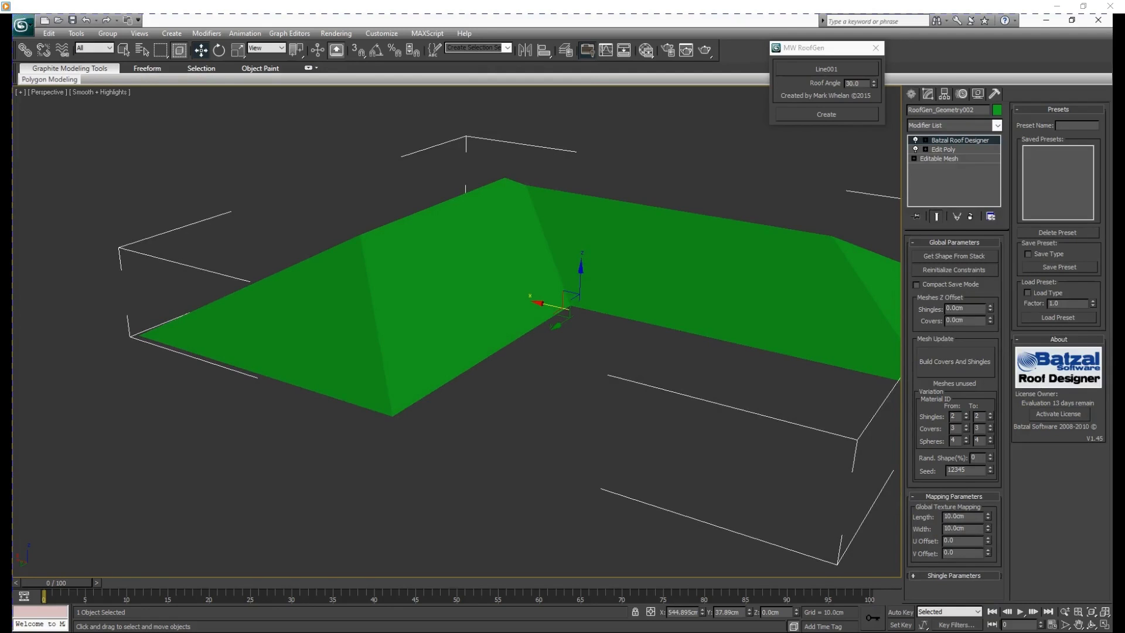
# Select all the roof's ridge and hip edges together at the roof modifier's Edge level.
pyautogui.click(925, 140)
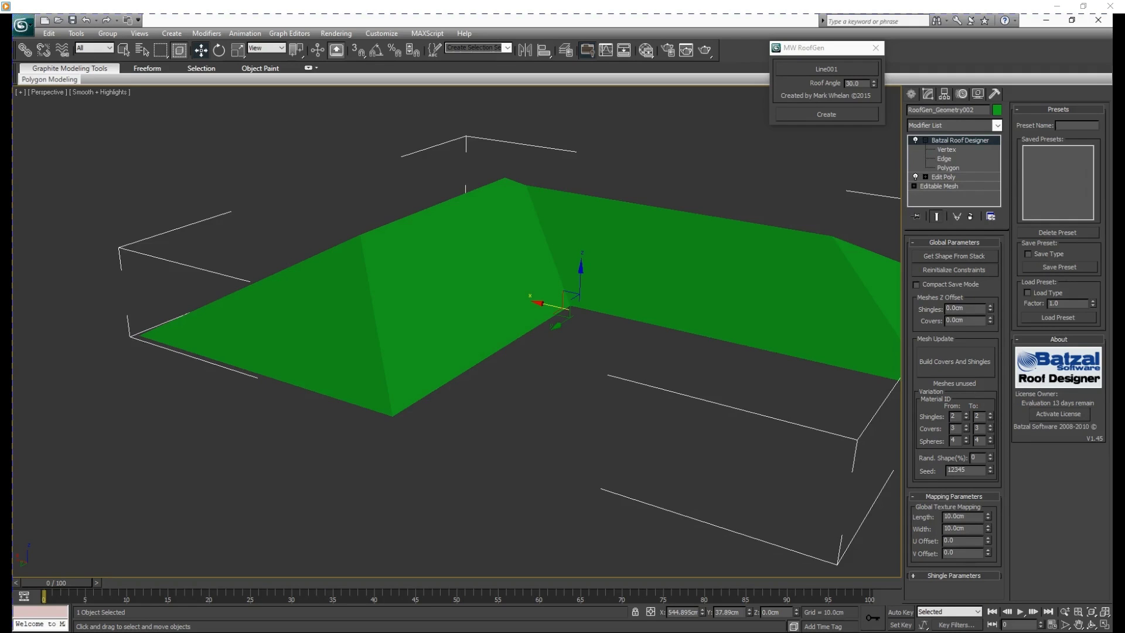
pyautogui.click(944, 159)
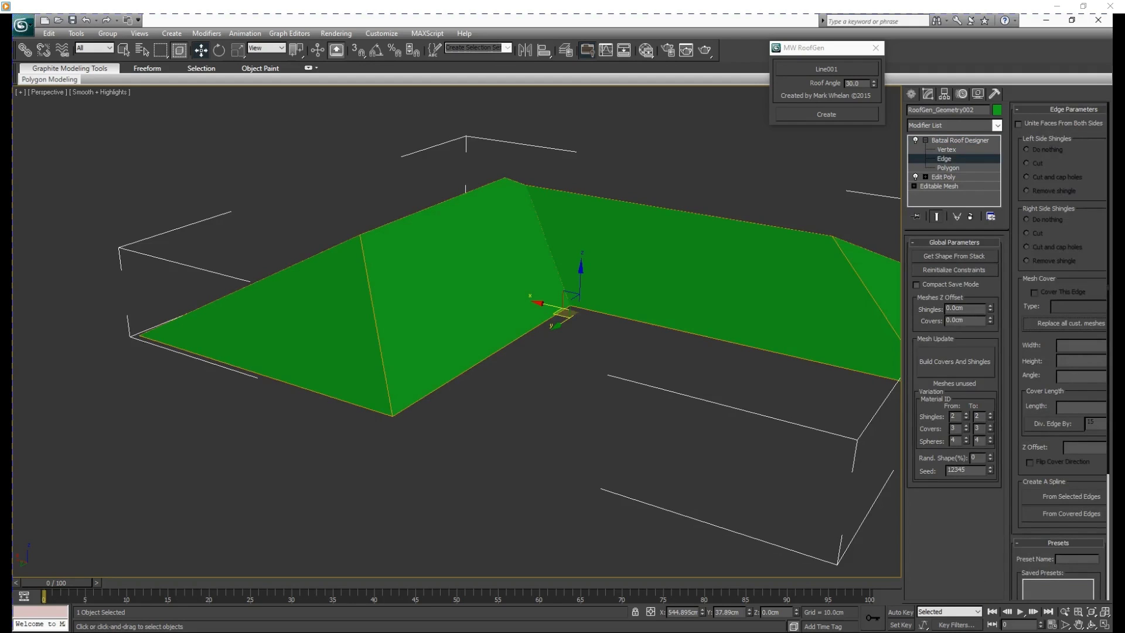
pyautogui.click(375, 318)
pyautogui.keyDown('ctrl'); pyautogui.click(258, 281); pyautogui.keyUp('ctrl')
pyautogui.keyDown('alt'); pyautogui.moveTo(352, 293); pyautogui.dragTo(362, 454, button='middle'); pyautogui.keyUp('alt')
pyautogui.keyDown('alt'); pyautogui.moveTo(362, 455); pyautogui.dragTo(363, 469, button='middle'); pyautogui.keyUp('alt')
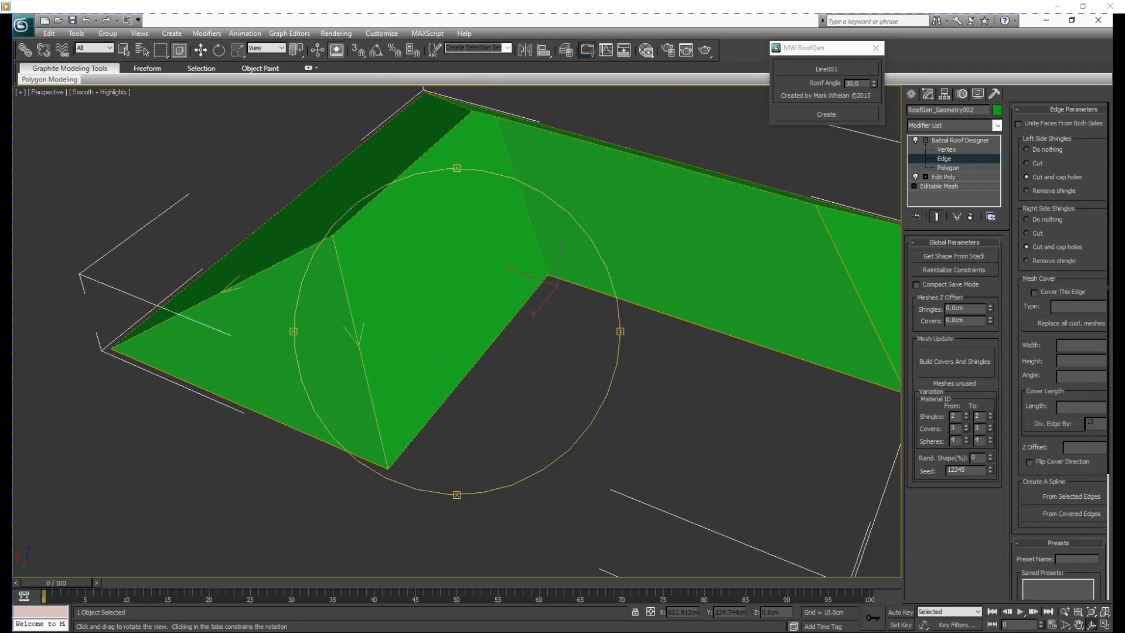
pyautogui.press('w')
pyautogui.keyDown('ctrl'); pyautogui.click(592, 143); pyautogui.keyUp('ctrl')
pyautogui.moveTo(616, 246); pyautogui.dragTo(510, 241, button='middle')
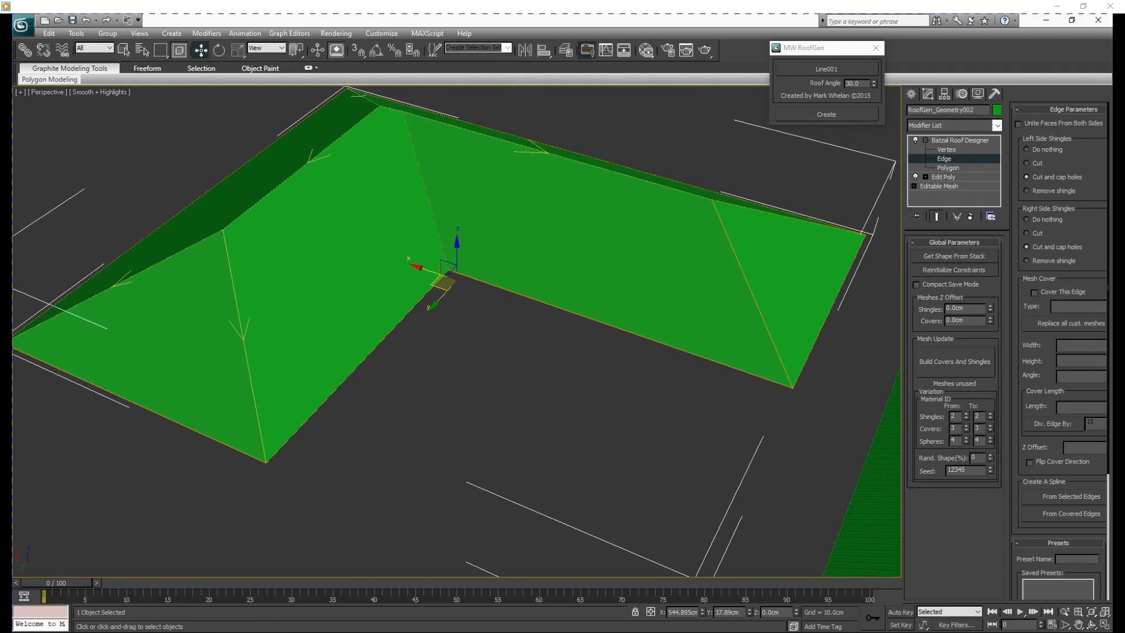
pyautogui.keyDown('alt'); pyautogui.moveTo(527, 328); pyautogui.dragTo(536, 279, button='middle'); pyautogui.keyUp('alt')
pyautogui.keyDown('alt'); pyautogui.moveTo(452, 331); pyautogui.dragTo(410, 334, button='middle'); pyautogui.keyUp('alt')
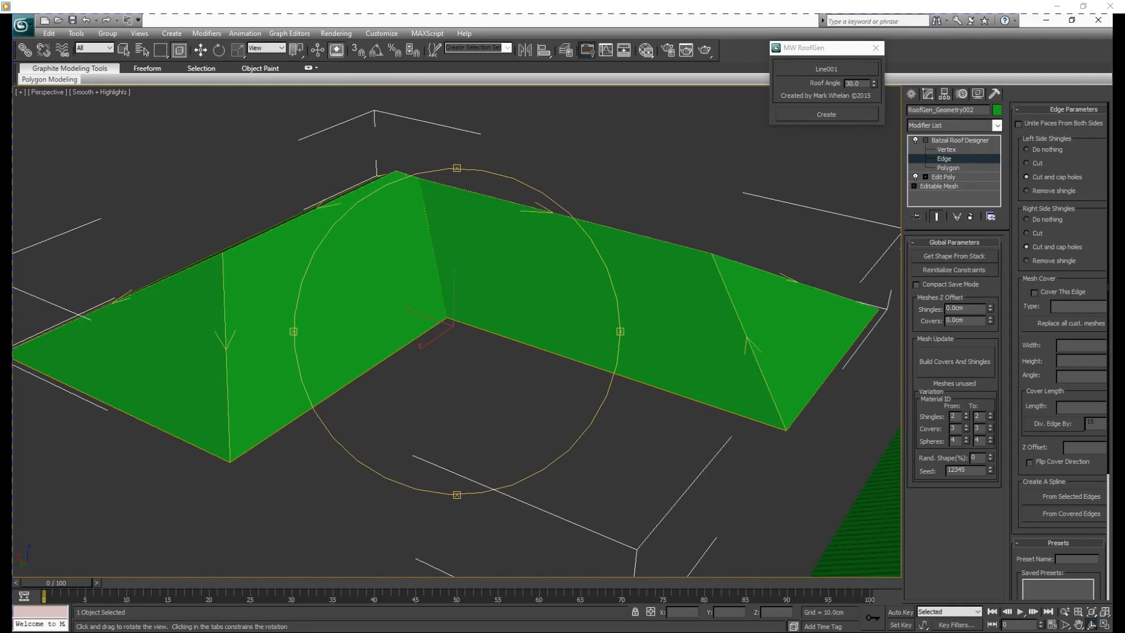
pyautogui.press('w')
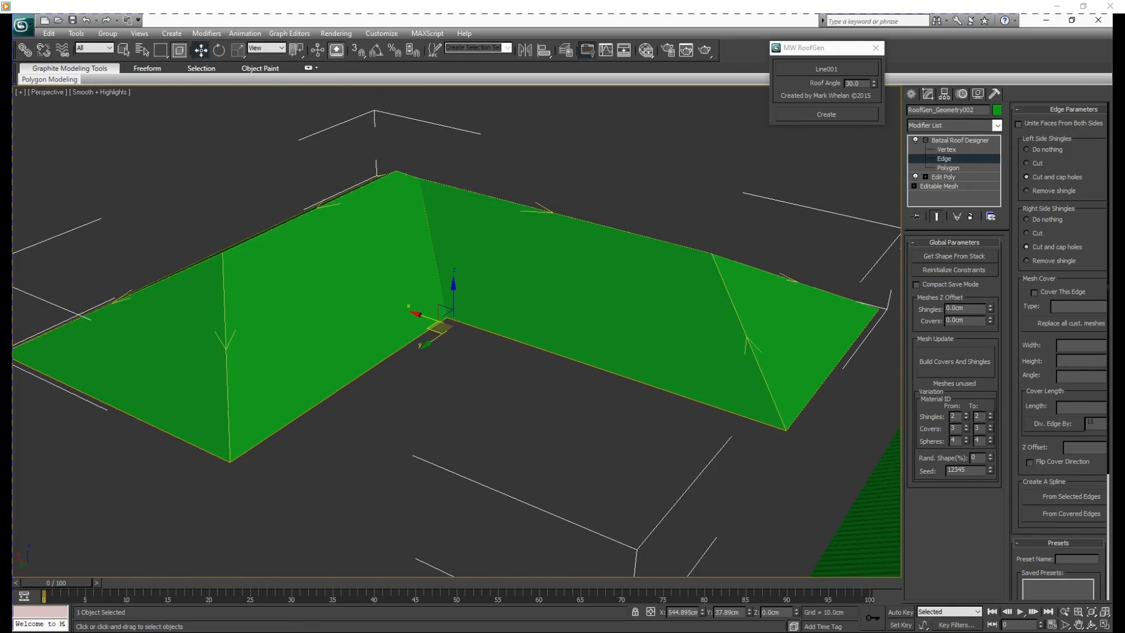
pyautogui.moveTo(457, 332); pyautogui.dragTo(451, 328, button='middle')
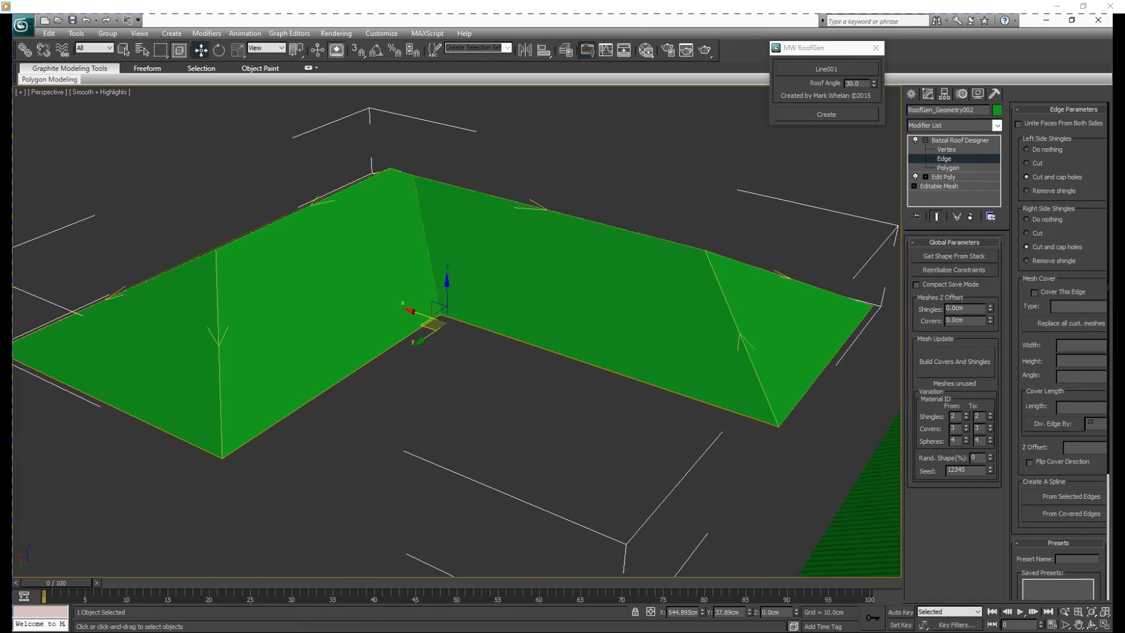
# Enable mesh covers of type Flat Lathed on the selected edges and build the covers.
pyautogui.scroll(-1, 1061, 340)
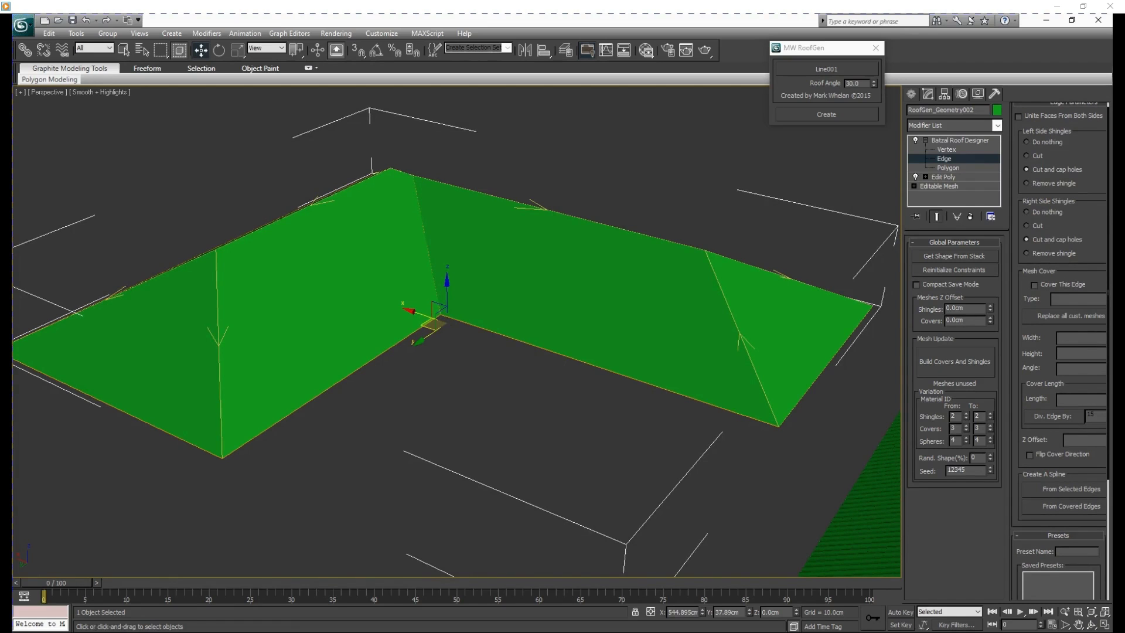
pyautogui.moveTo(903, 346); pyautogui.dragTo(797, 346)
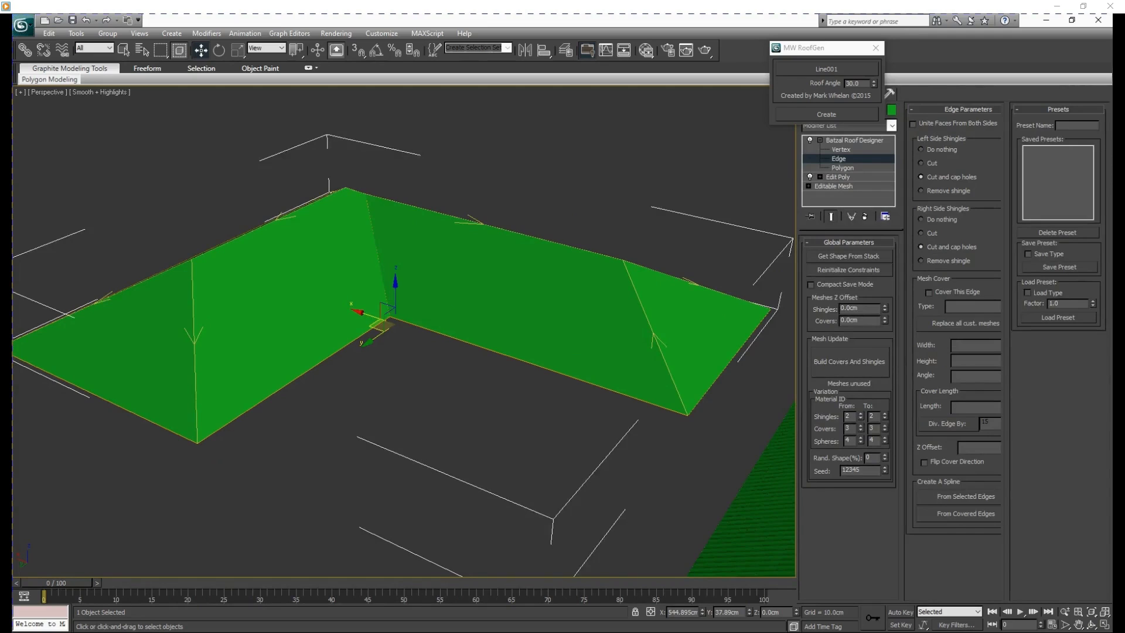
pyautogui.click(928, 292)
pyautogui.click(973, 307)
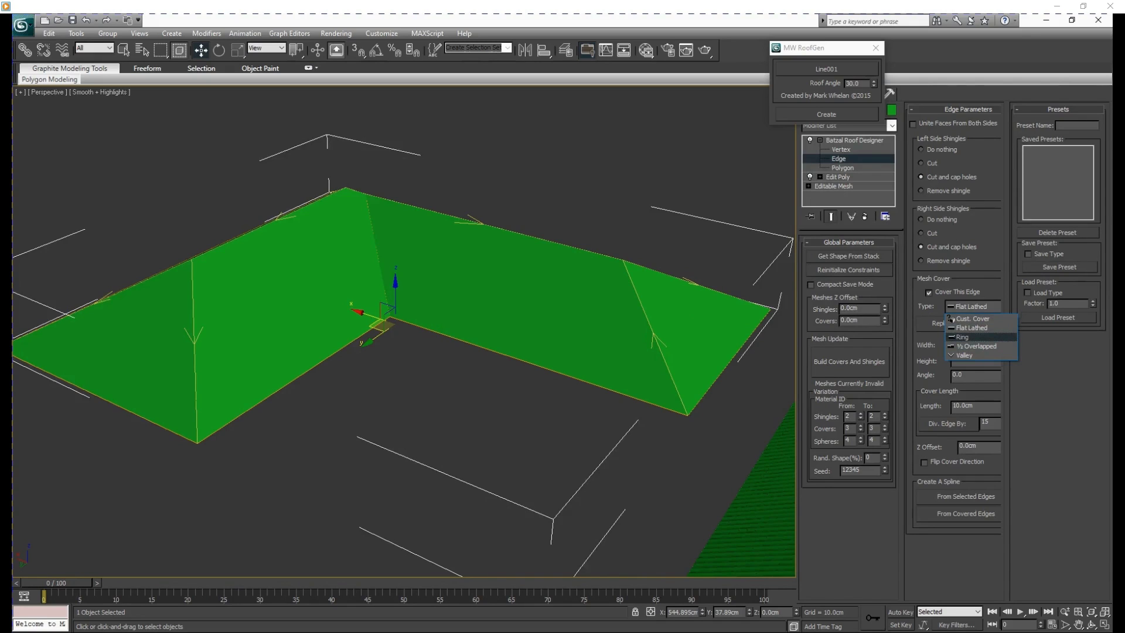
pyautogui.click(972, 337)
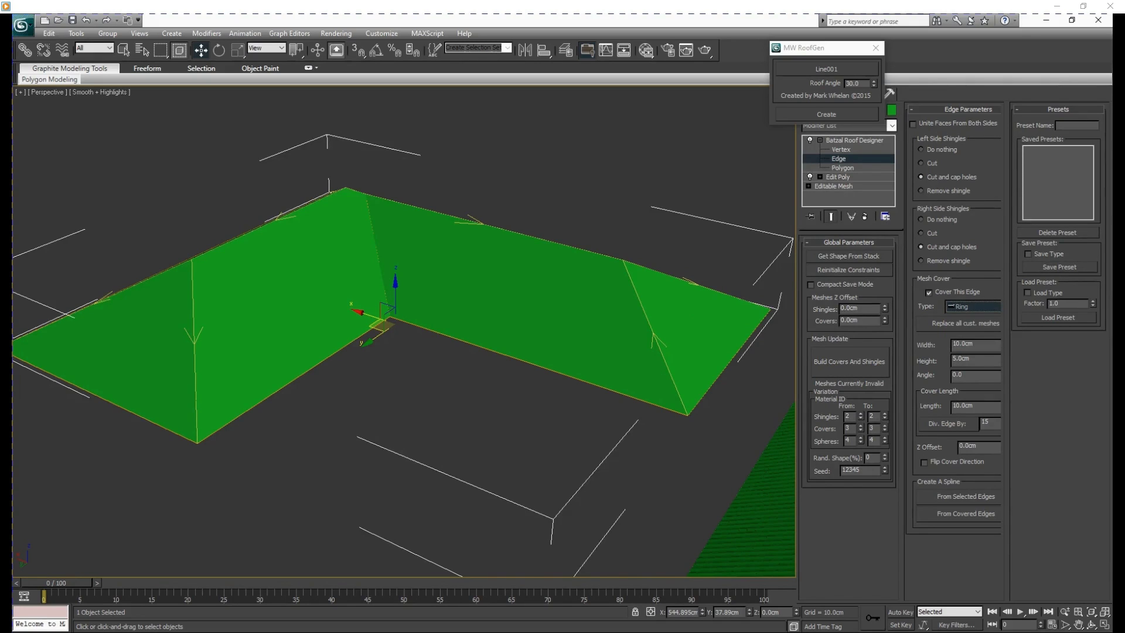
pyautogui.click(951, 306)
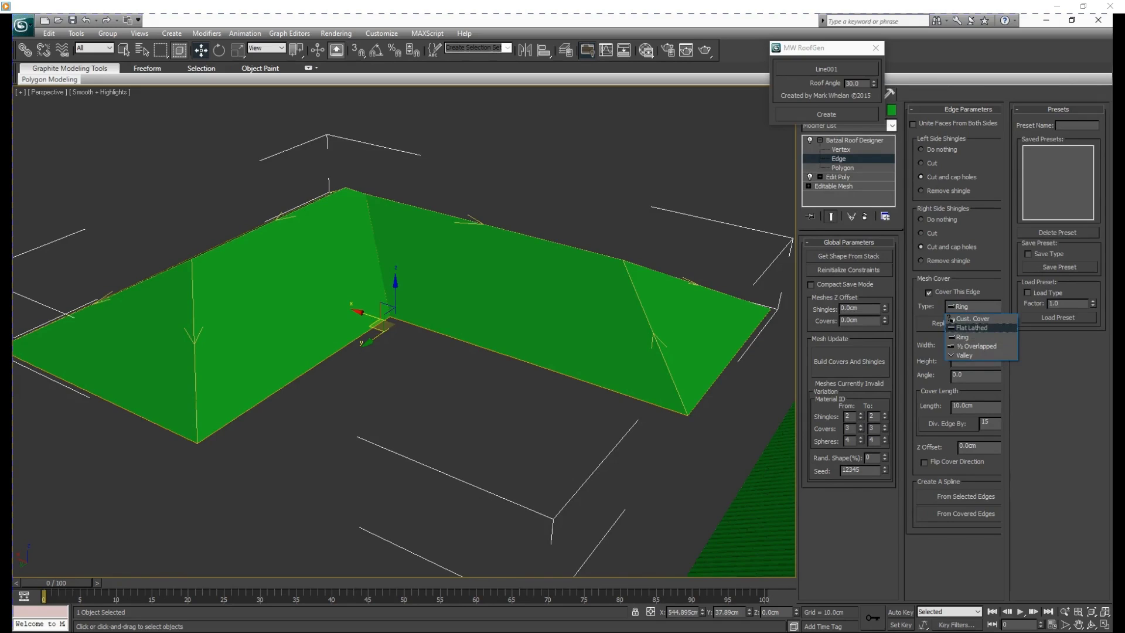
pyautogui.click(961, 328)
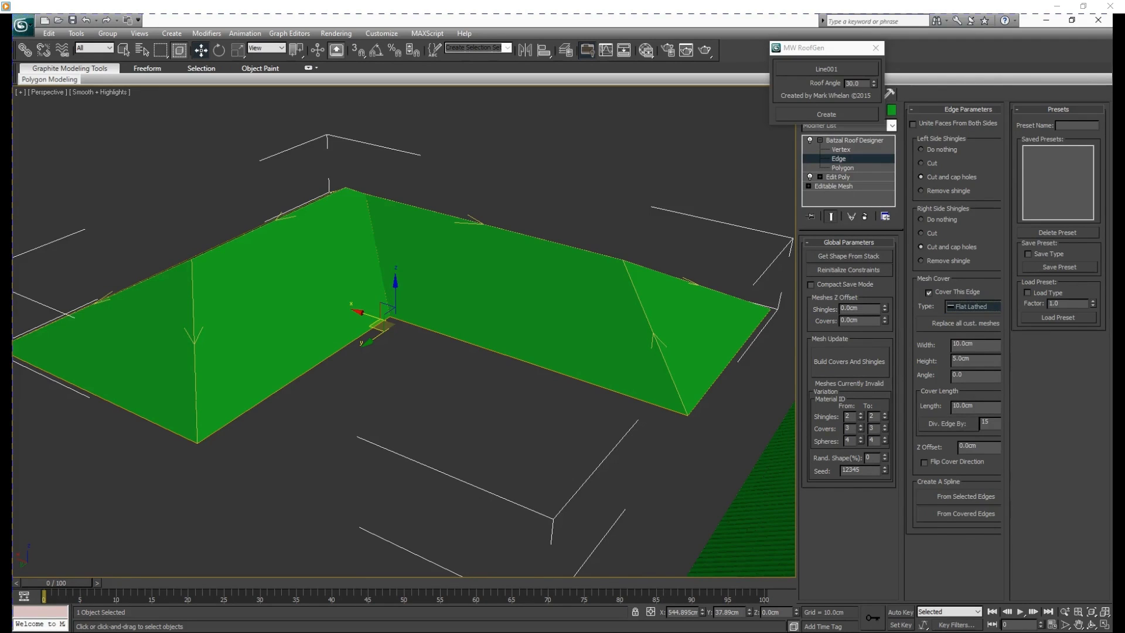
pyautogui.click(850, 361)
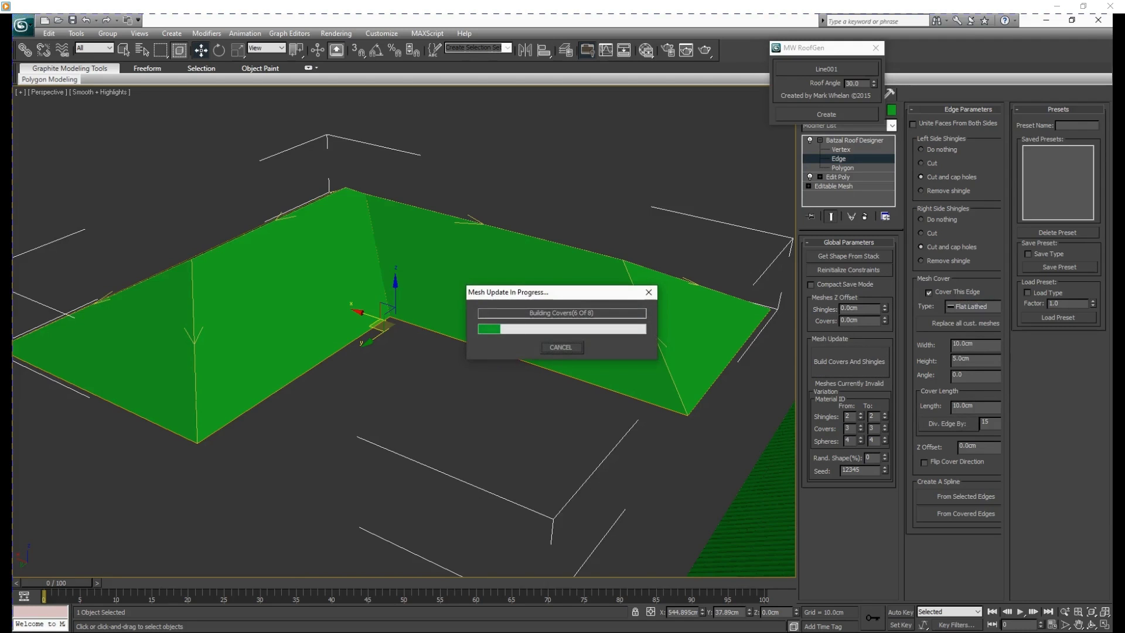
# Set the edge covers' width to 5 cm, height to 2 cm, angle to -2 and length to 8 cm, and rebuild them.
pyautogui.moveTo(387, 340); pyautogui.dragTo(542, 293, button='middle')
pyautogui.scroll(2, 501, 321)
pyautogui.scroll(2, 511, 314)
pyautogui.keyDown('alt'); pyautogui.moveTo(296, 325); pyautogui.dragTo(337, 311, button='middle'); pyautogui.keyUp('alt')
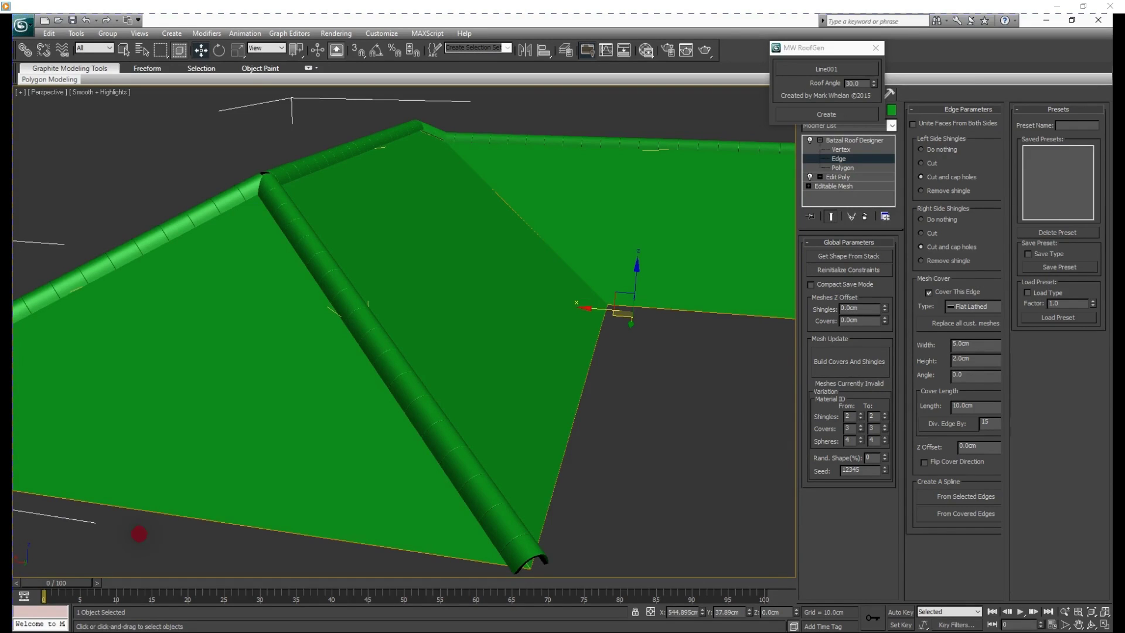
pyautogui.press('Tab')
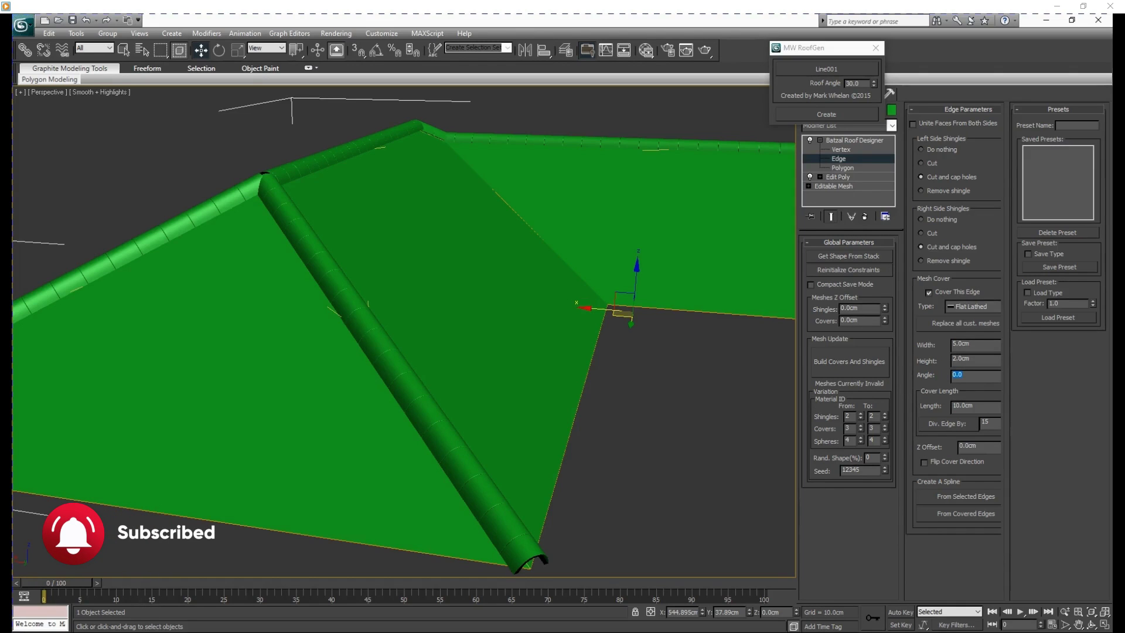
pyautogui.write('-2.')
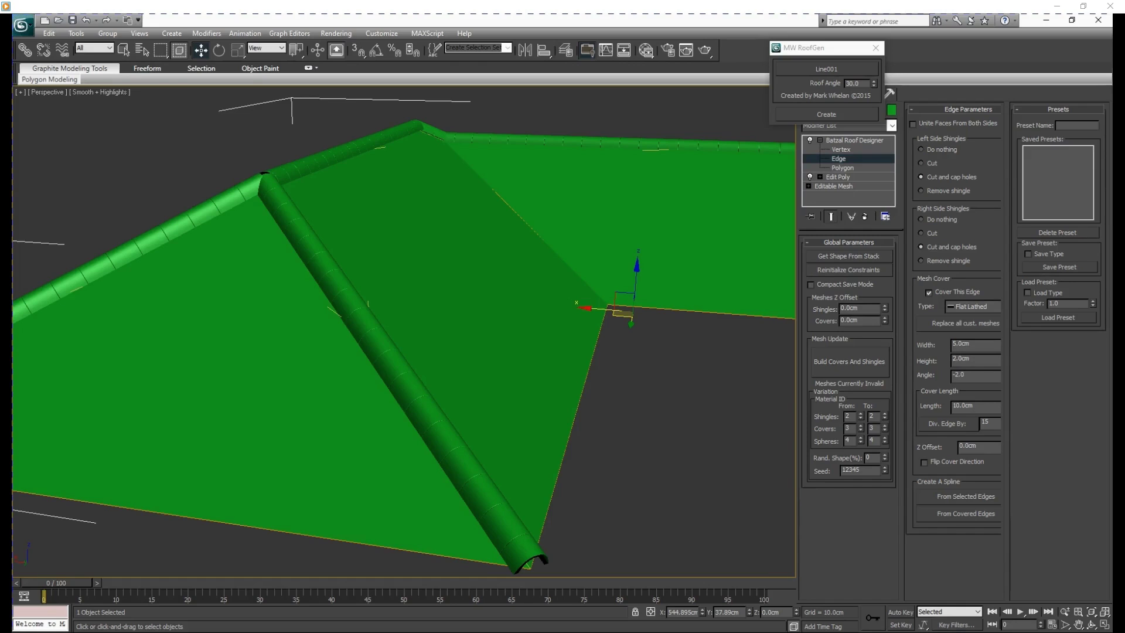
pyautogui.write('8')
pyautogui.press('Return')
pyautogui.click(849, 362)
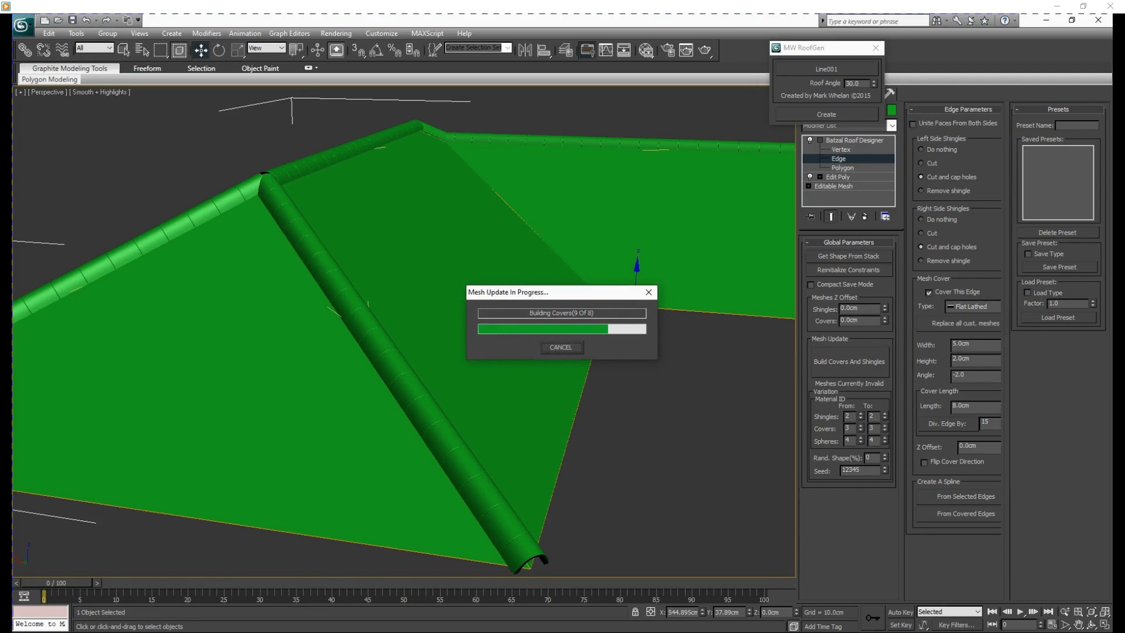
# Leave the roof modifier's Edge level and add an Edit Poly modifier above Batzal Roof Designer.
pyautogui.scroll(-1, 405, 331)
pyautogui.keyDown('alt'); pyautogui.moveTo(468, 340); pyautogui.dragTo(364, 316, button='middle'); pyautogui.keyUp('alt')
pyautogui.keyDown('alt'); pyautogui.moveTo(472, 308); pyautogui.dragTo(141, 387, button='middle'); pyautogui.keyUp('alt')
pyautogui.keyDown('alt'); pyautogui.moveTo(328, 351); pyautogui.dragTo(460, 363, button='middle'); pyautogui.keyUp('alt')
pyautogui.scroll(-3, 460, 337)
pyautogui.click(855, 140)
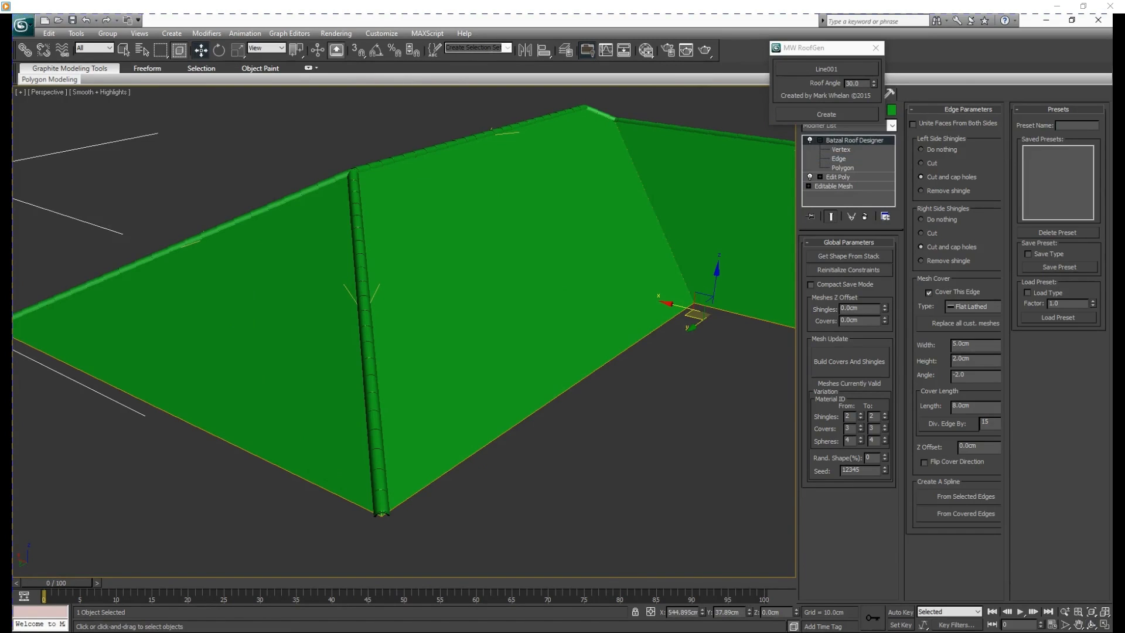
pyautogui.click(892, 125)
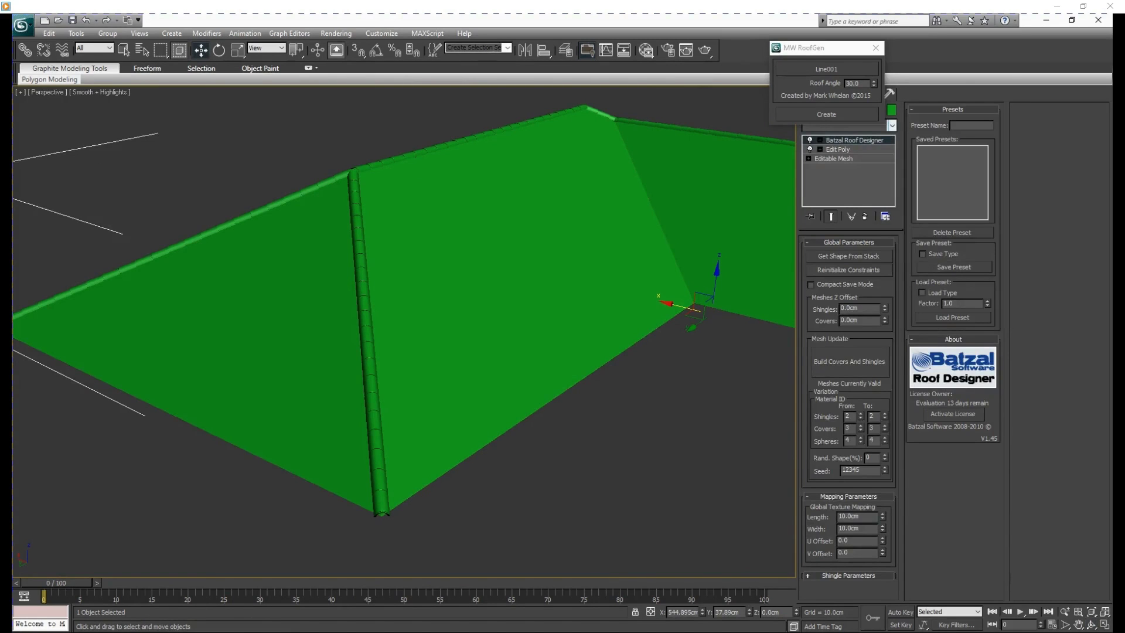
pyautogui.press('e')
pyautogui.click(827, 164)
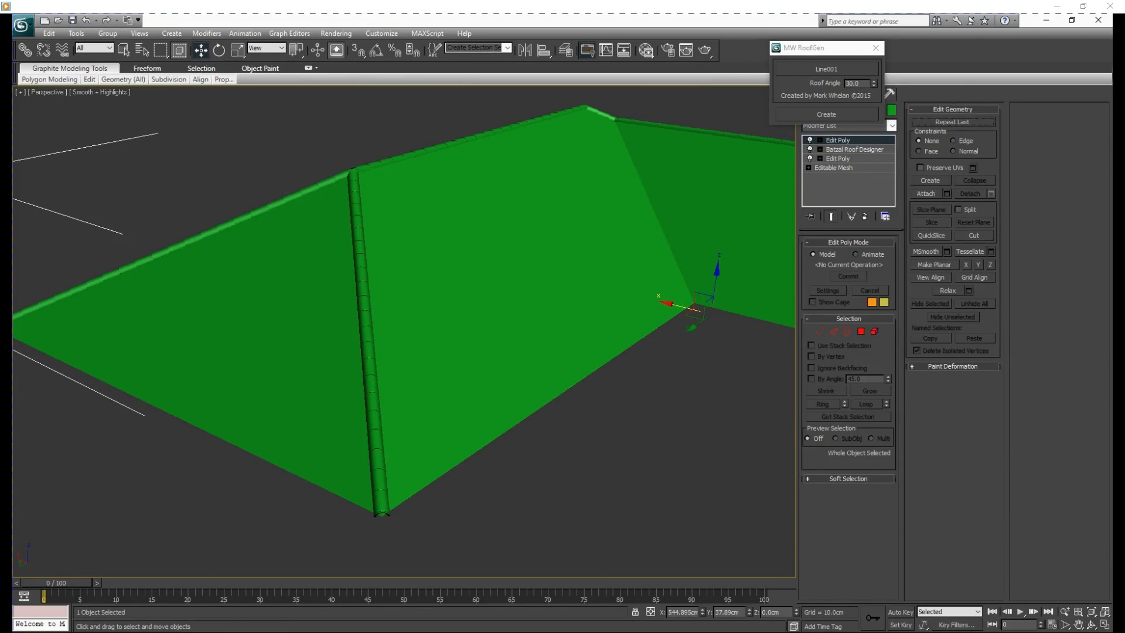
# Select the large roof slope between the front hip and the valley at the new Edit Poly's Polygon level.
pyautogui.click(860, 331)
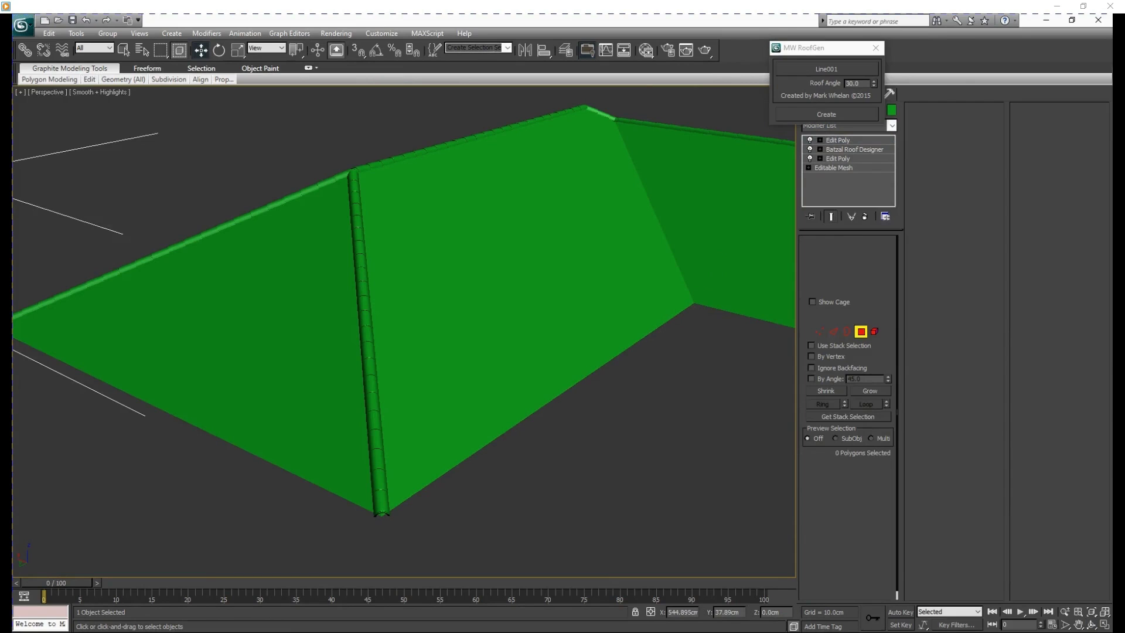
pyautogui.click(504, 281)
pyautogui.press('z')
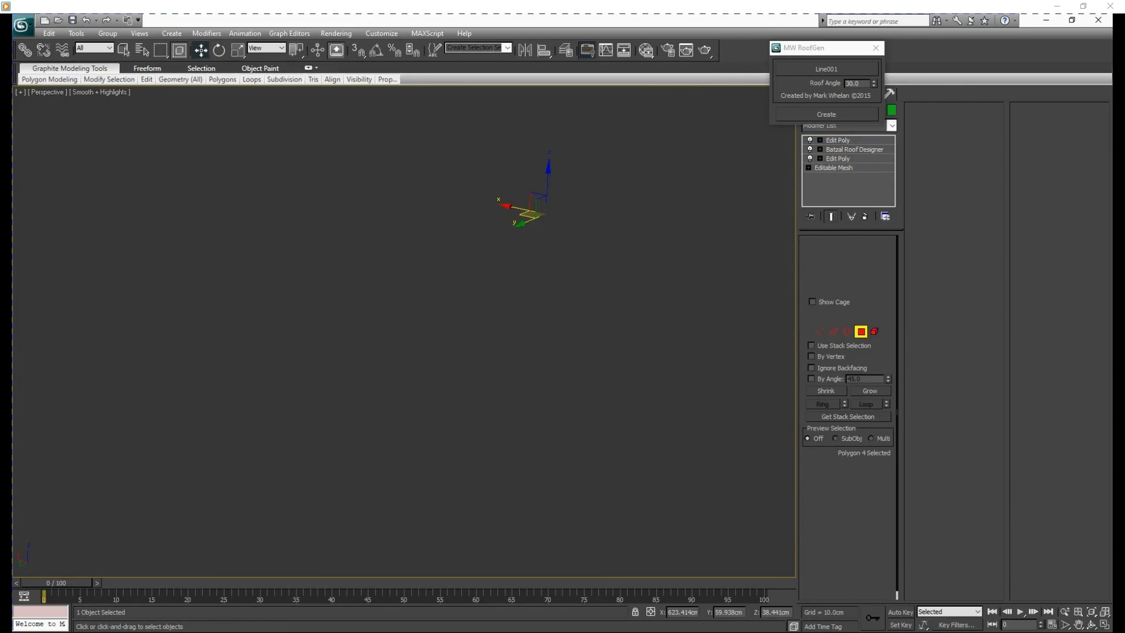